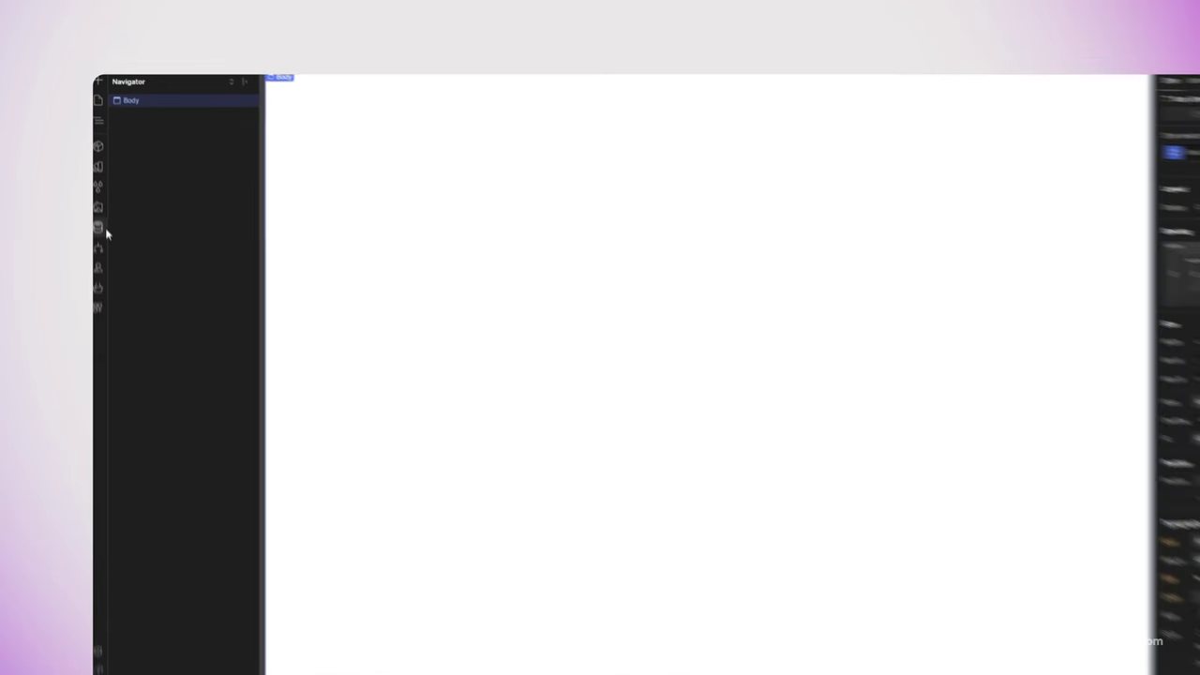
Begin a new CMS collection and start its first custom field
left_click(103, 231)
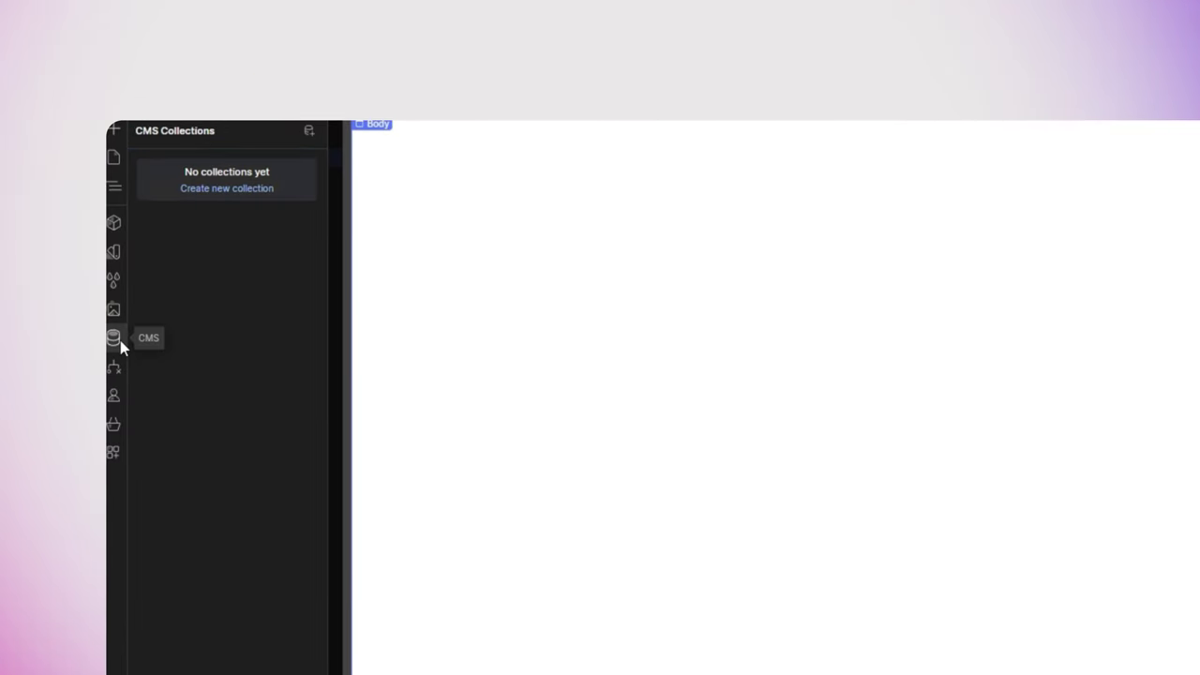
left_click(244, 190)
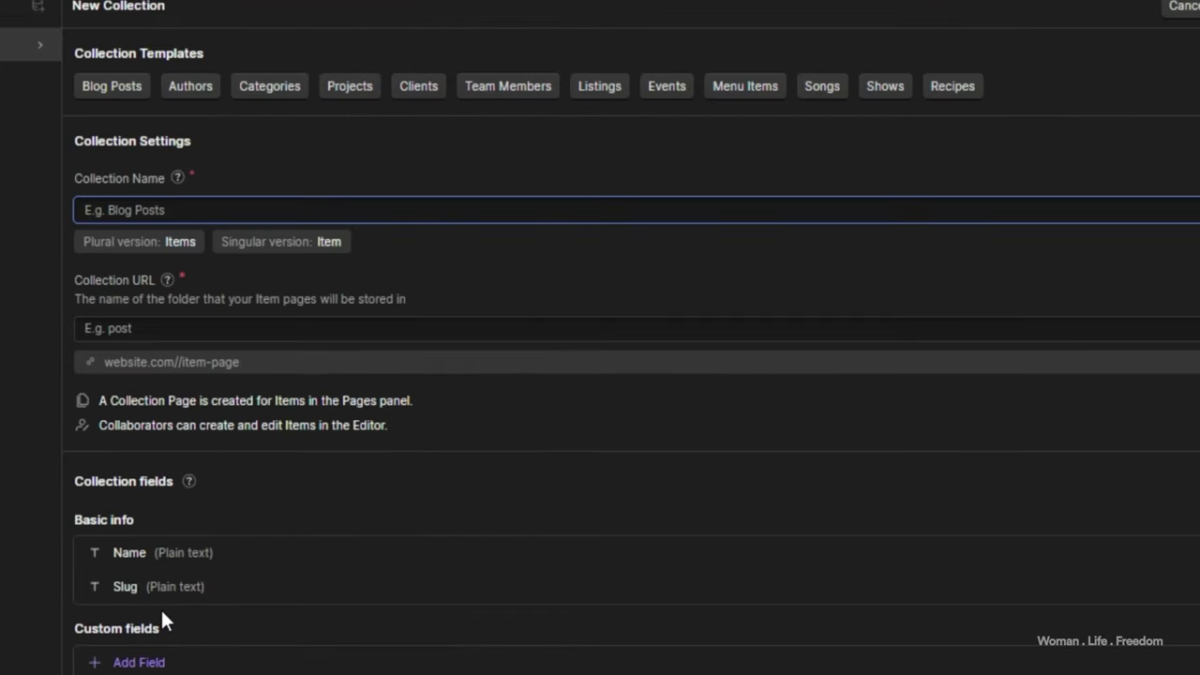
left_click(139, 662)
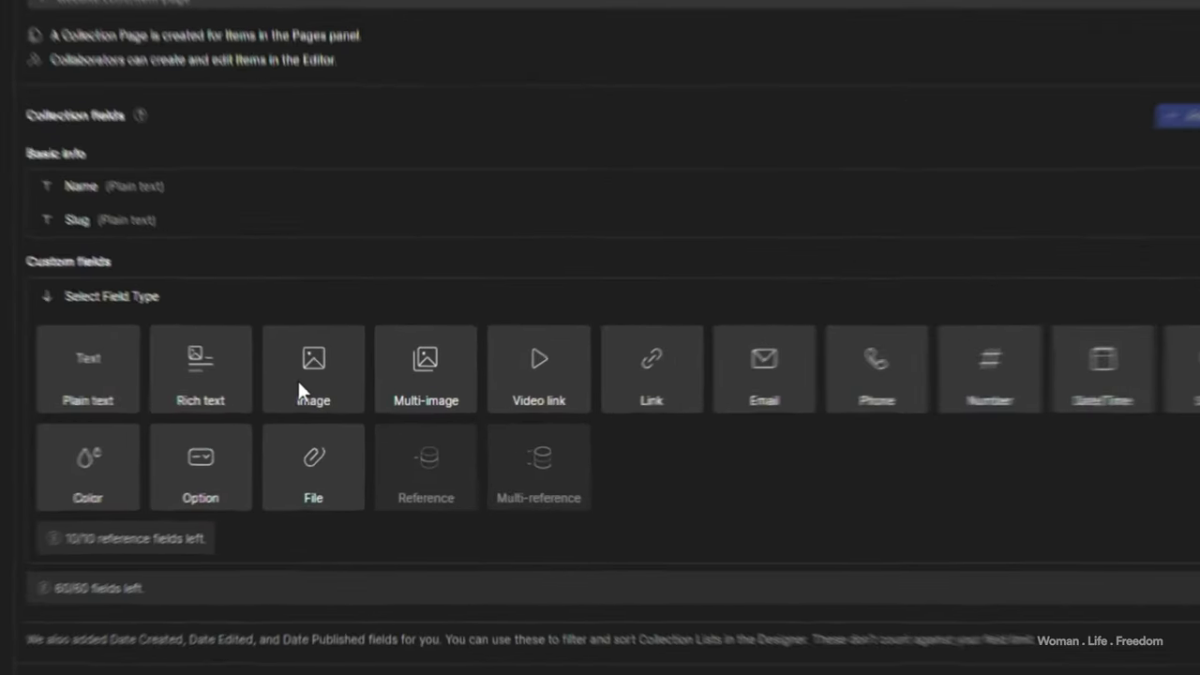
Add image fields named Thumbnail and Main Image, then begin a Date/Time field
left_click(290, 380)
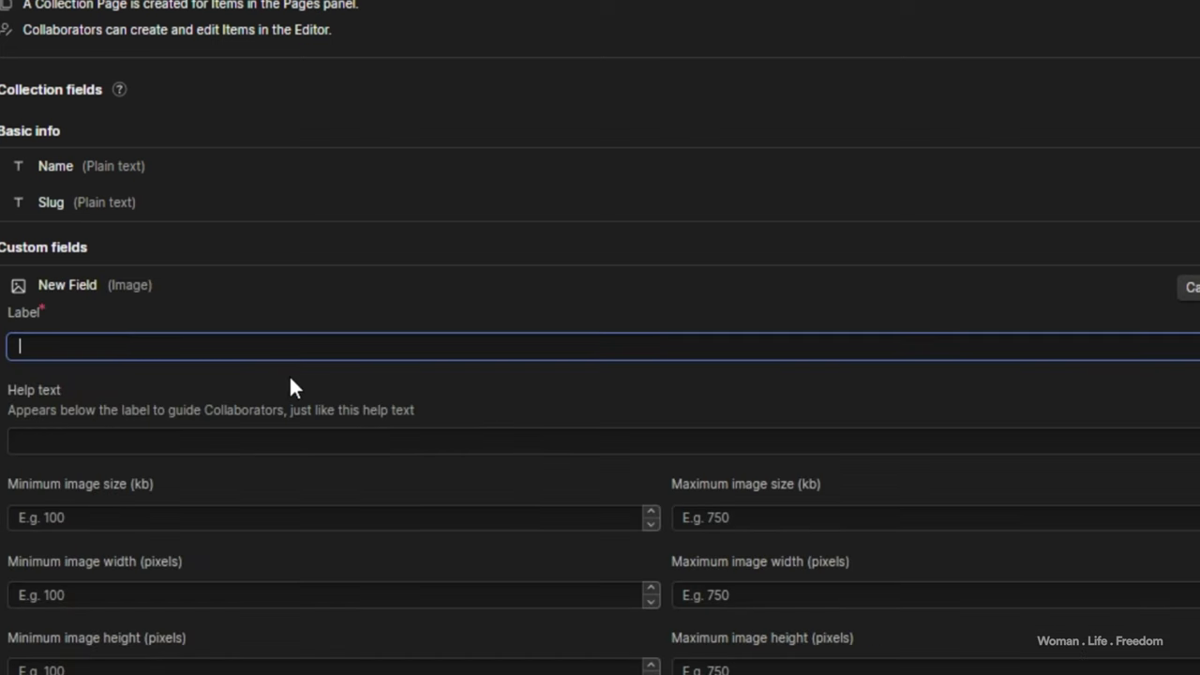
type("Thu")
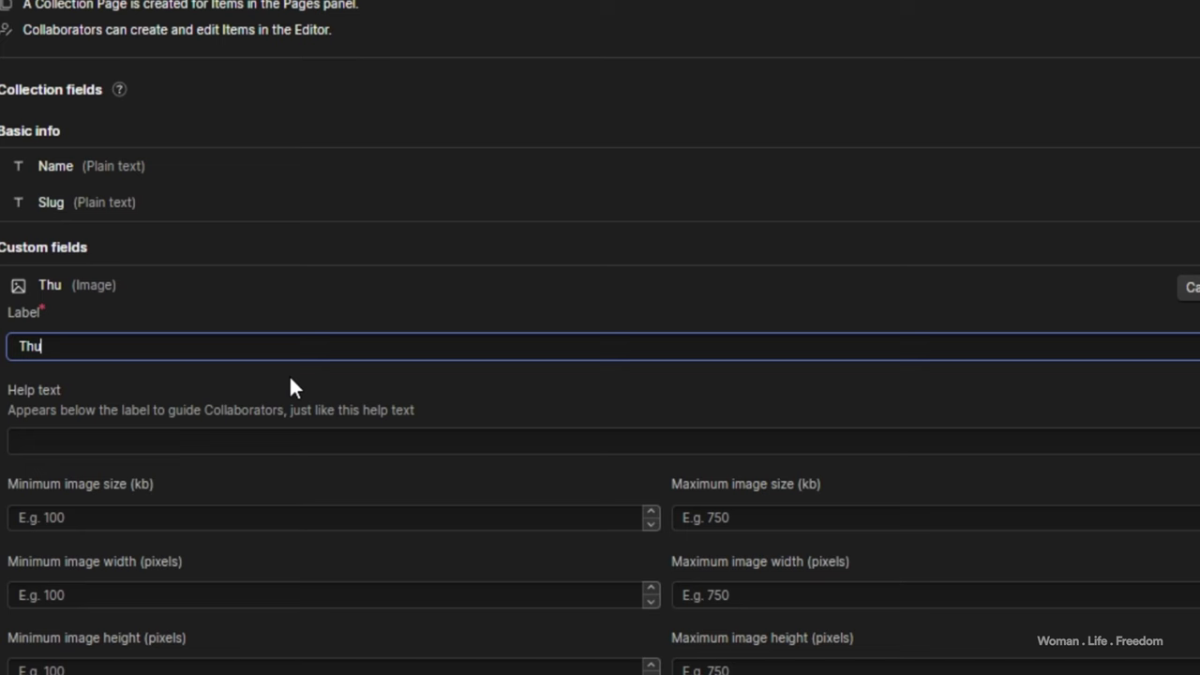
type("mbnail")
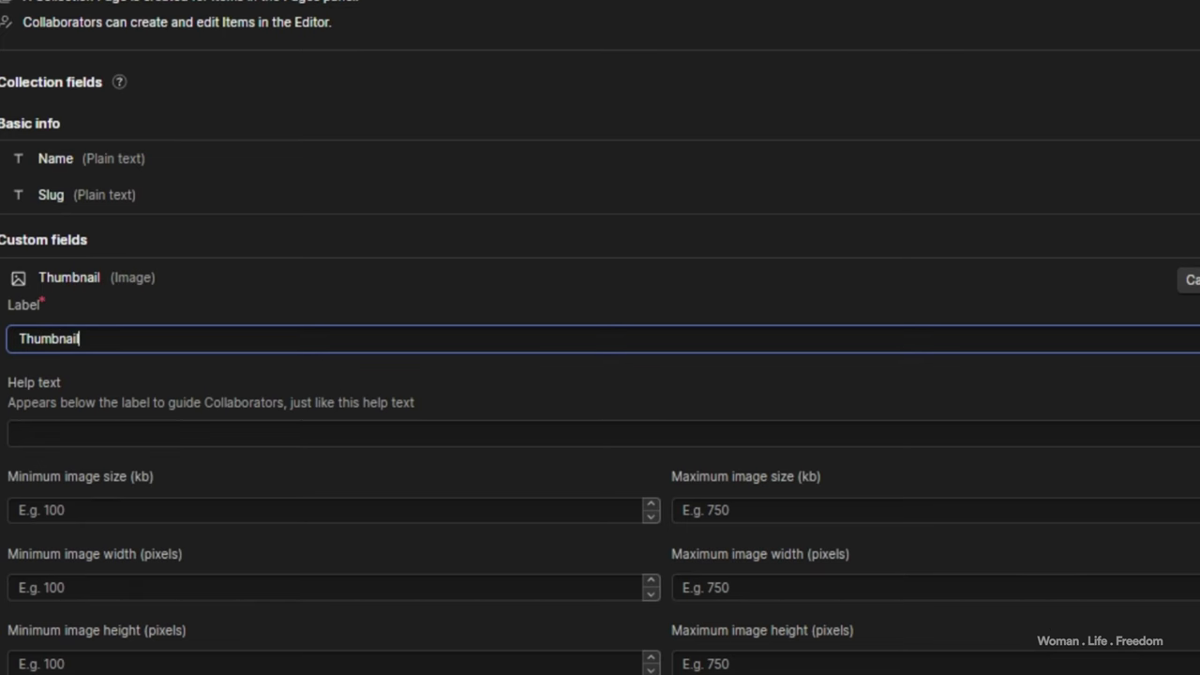
key("Return")
left_click(56, 322)
left_click(352, 428)
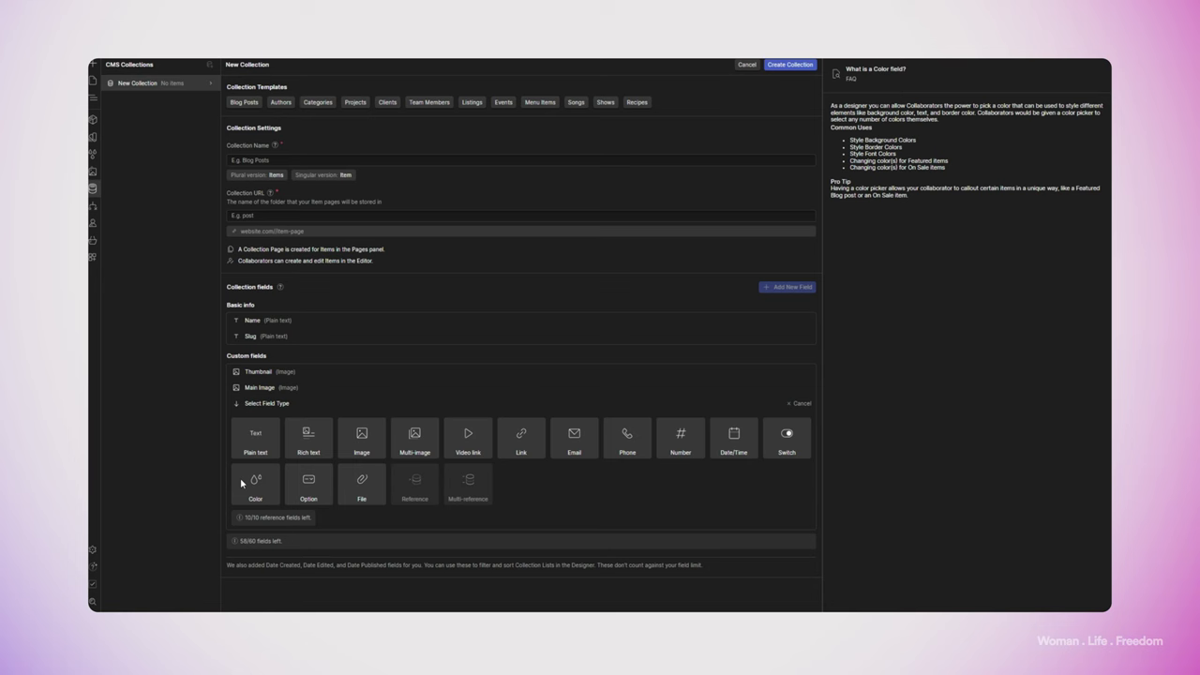
left_click(735, 434)
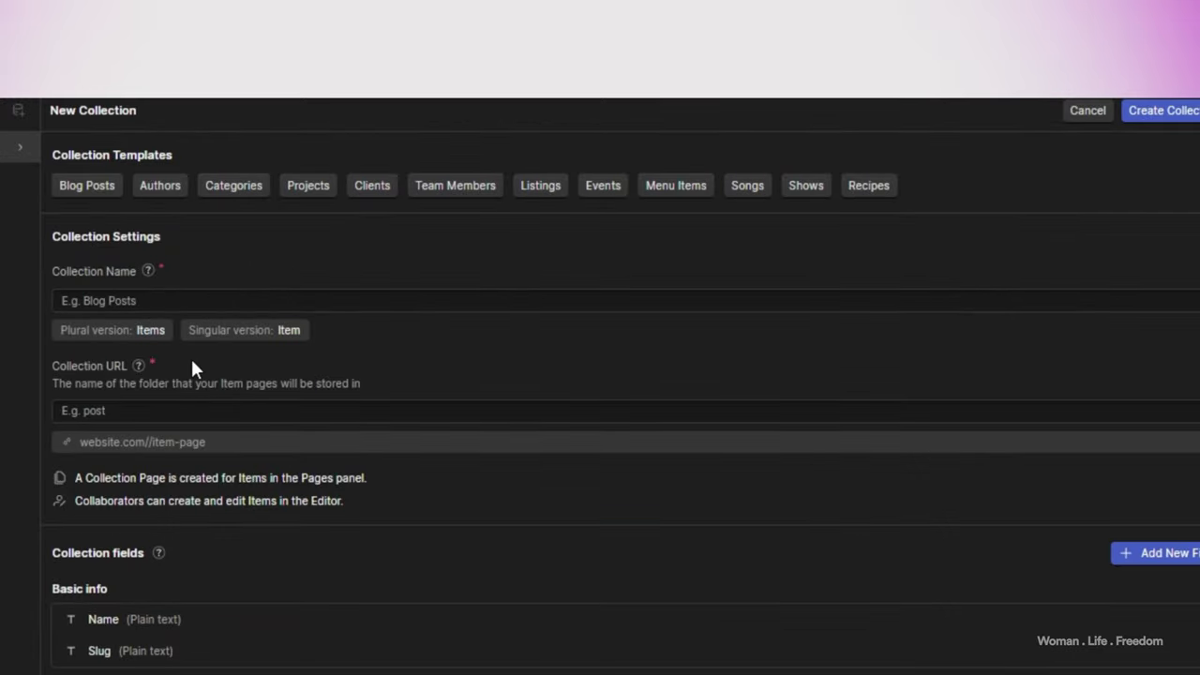
Fill the collection settings from the Blog Posts template and create it
left_click(74, 185)
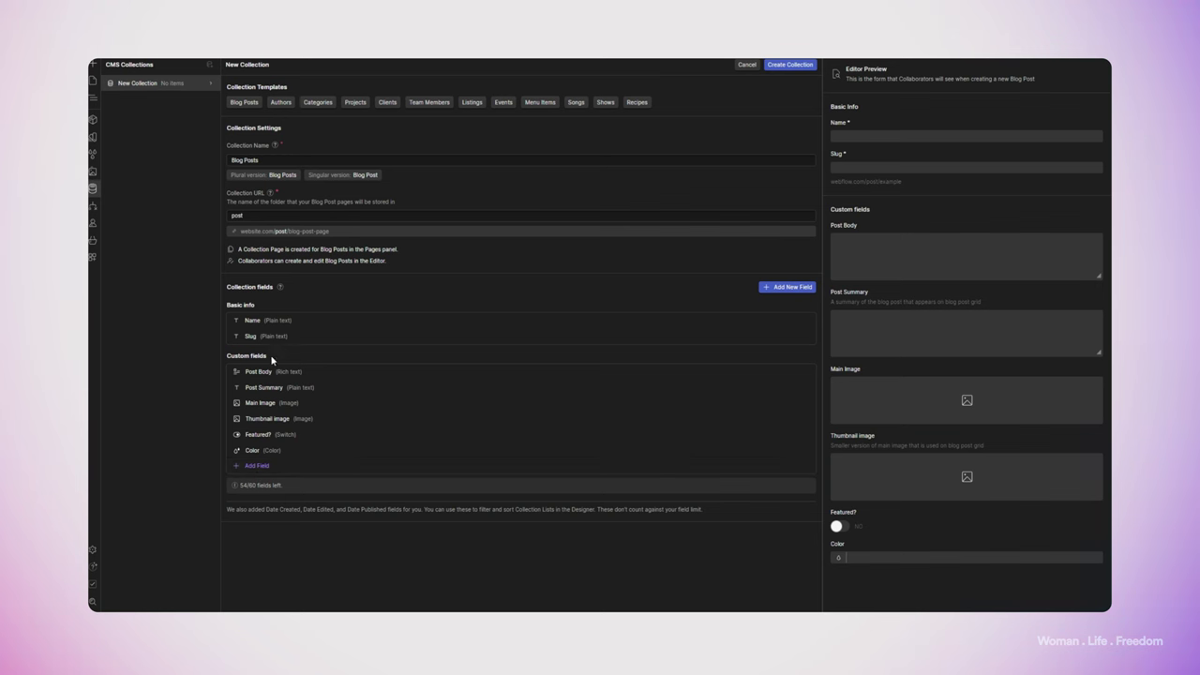
left_click(787, 64)
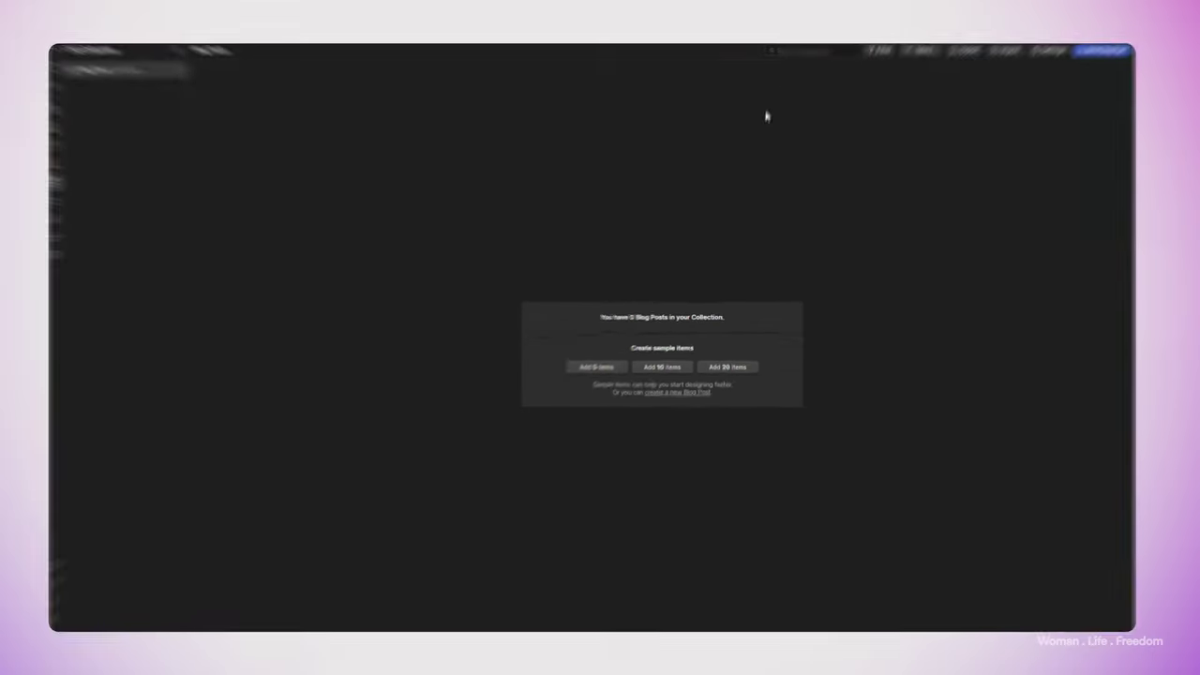
Add 20 sample posts, then open the Blog Posts Template page with Body selected
left_click(707, 366)
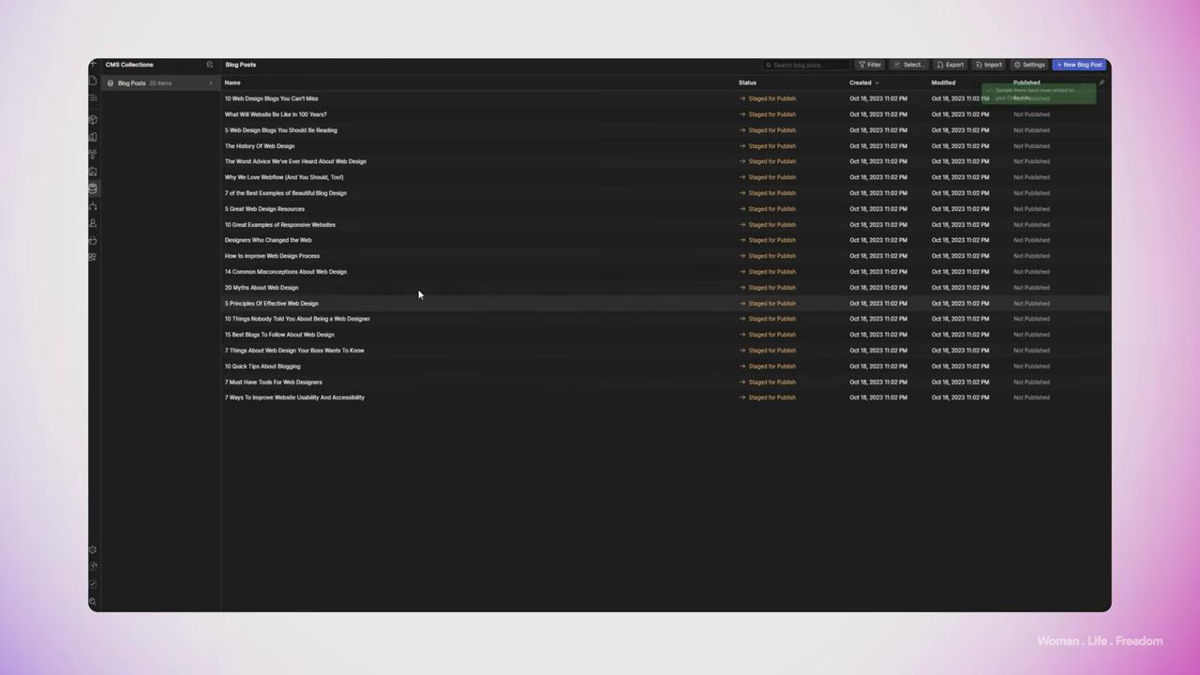
left_click(92, 81)
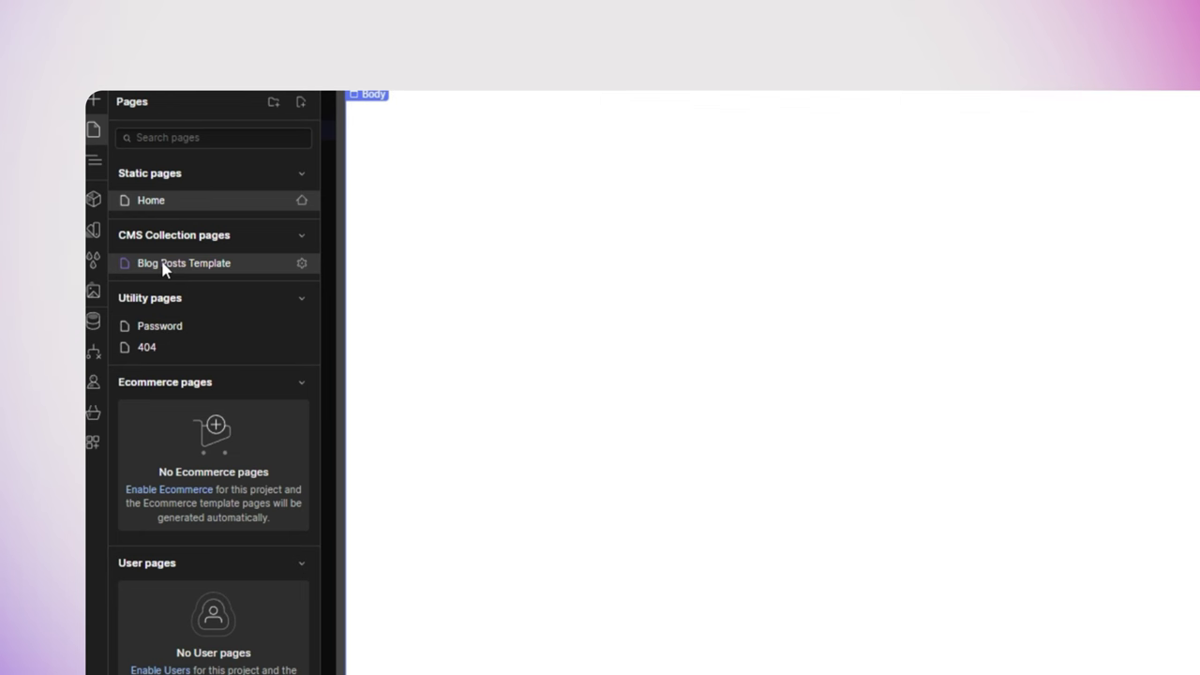
left_click(163, 266)
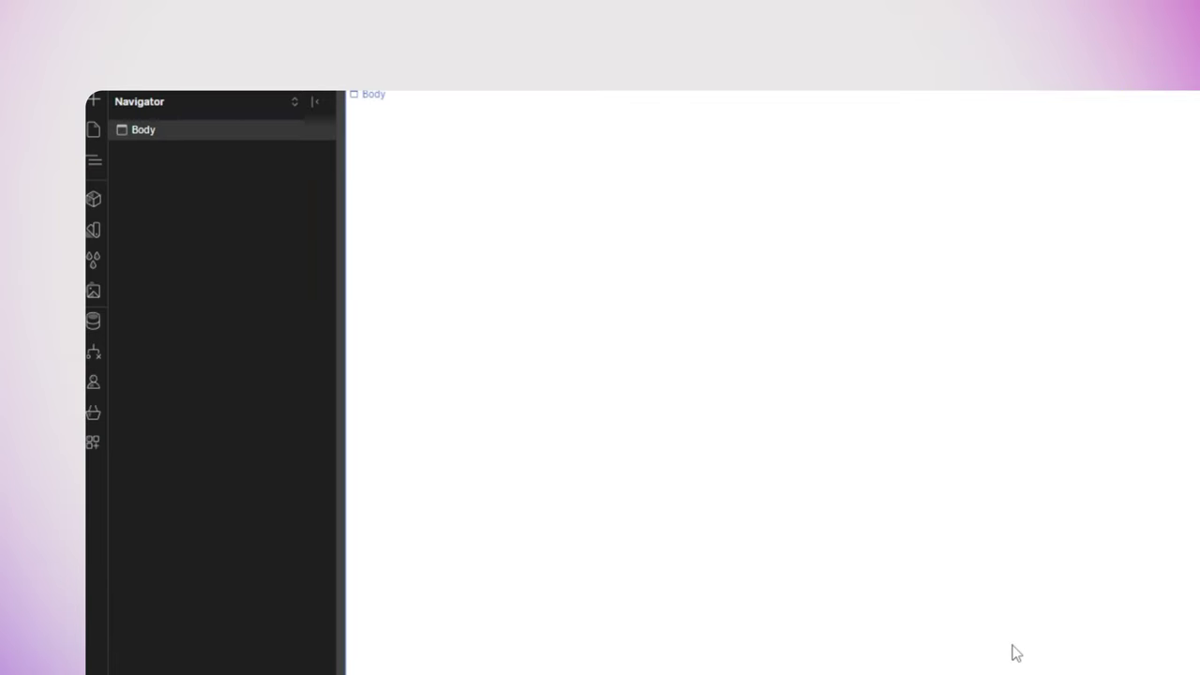
left_click(834, 520)
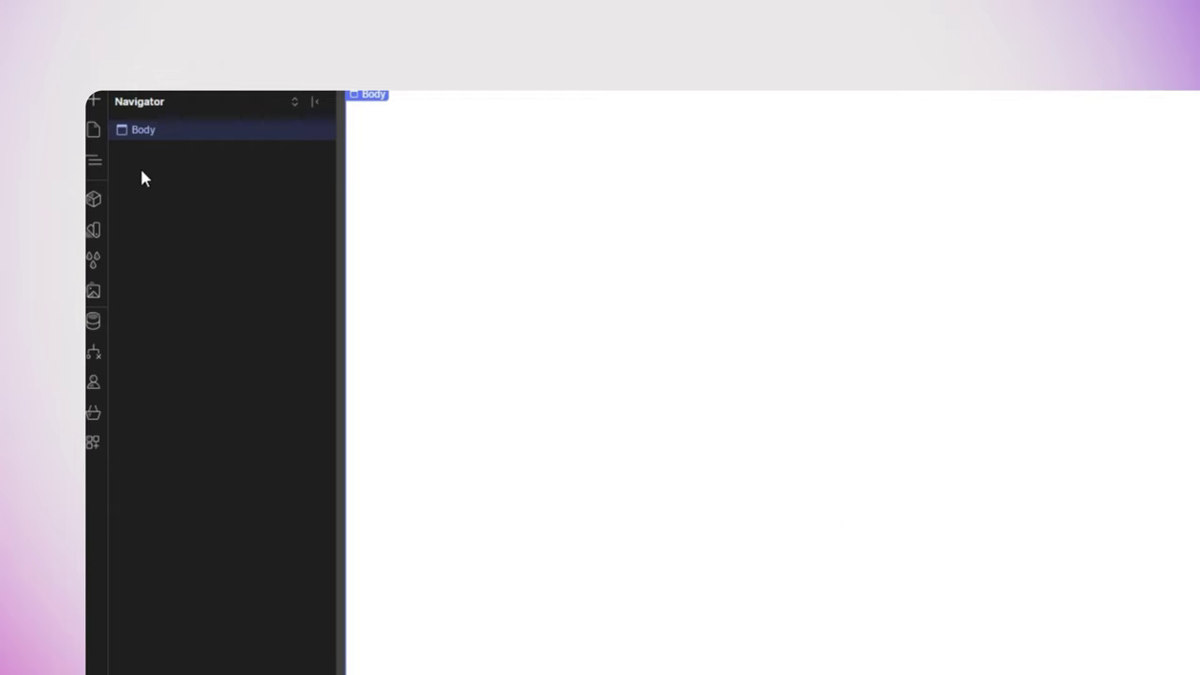
Add the Hero Stack layout from the Starter library to the template page
left_click(93, 101)
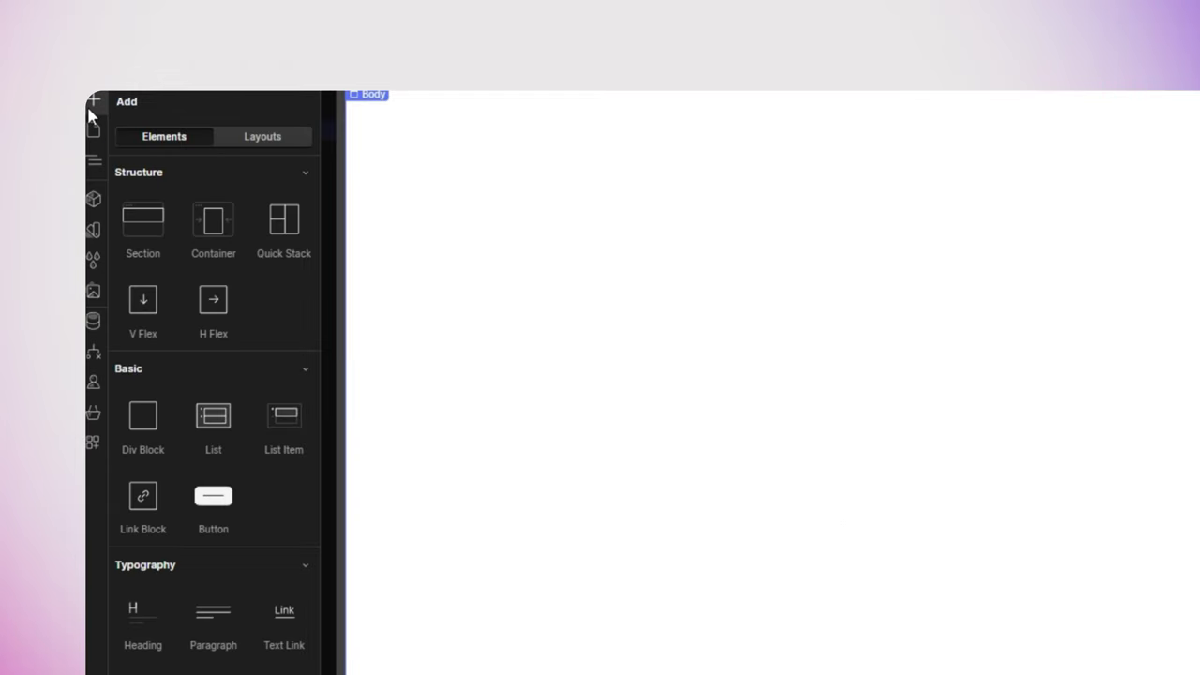
left_click(264, 141)
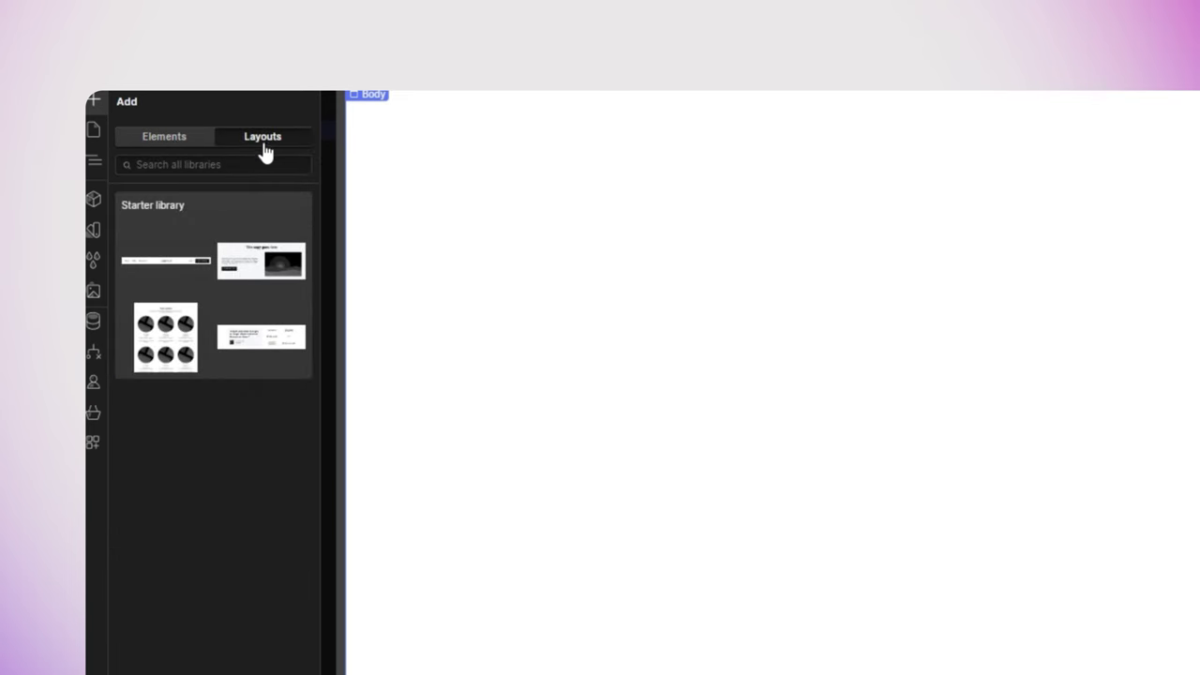
left_click(242, 308)
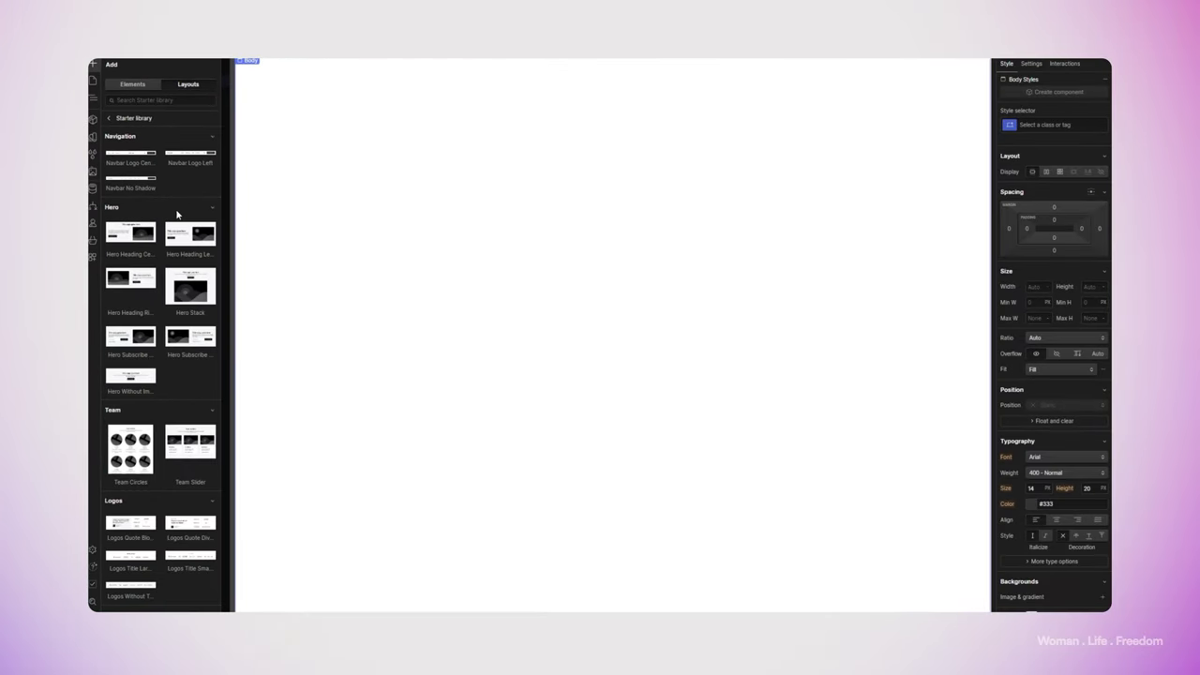
left_click(189, 291)
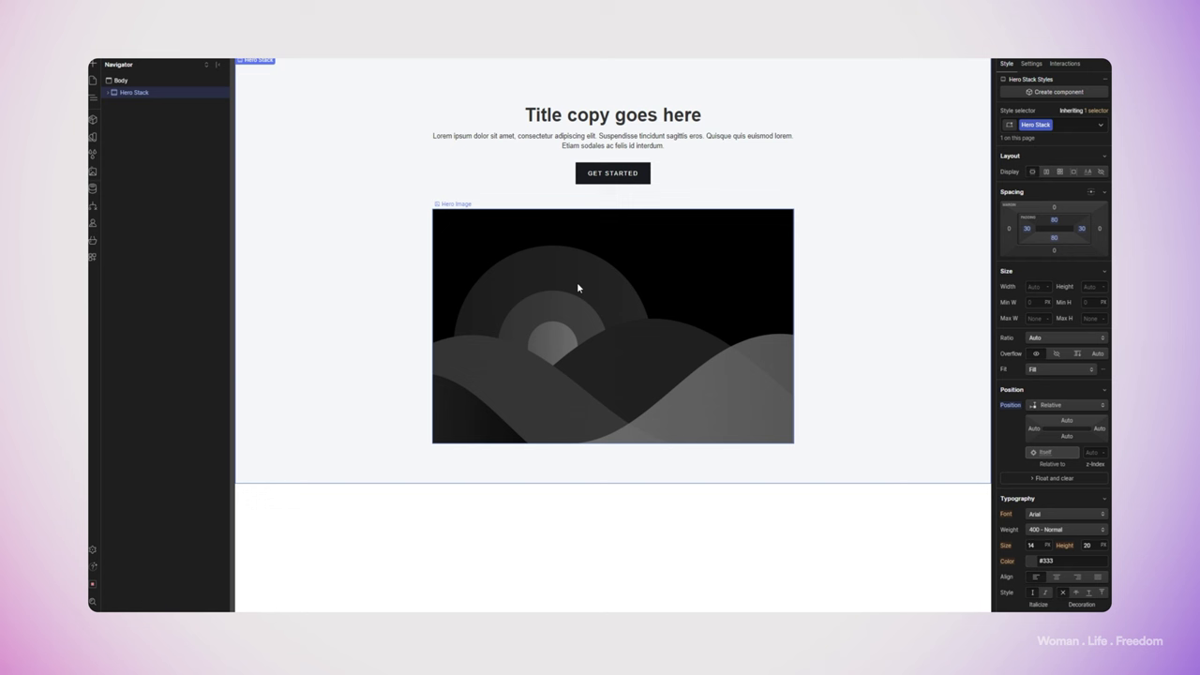
Delete the GET STARTED button and bind the hero heading to the Blog Posts Name field
left_click(597, 174)
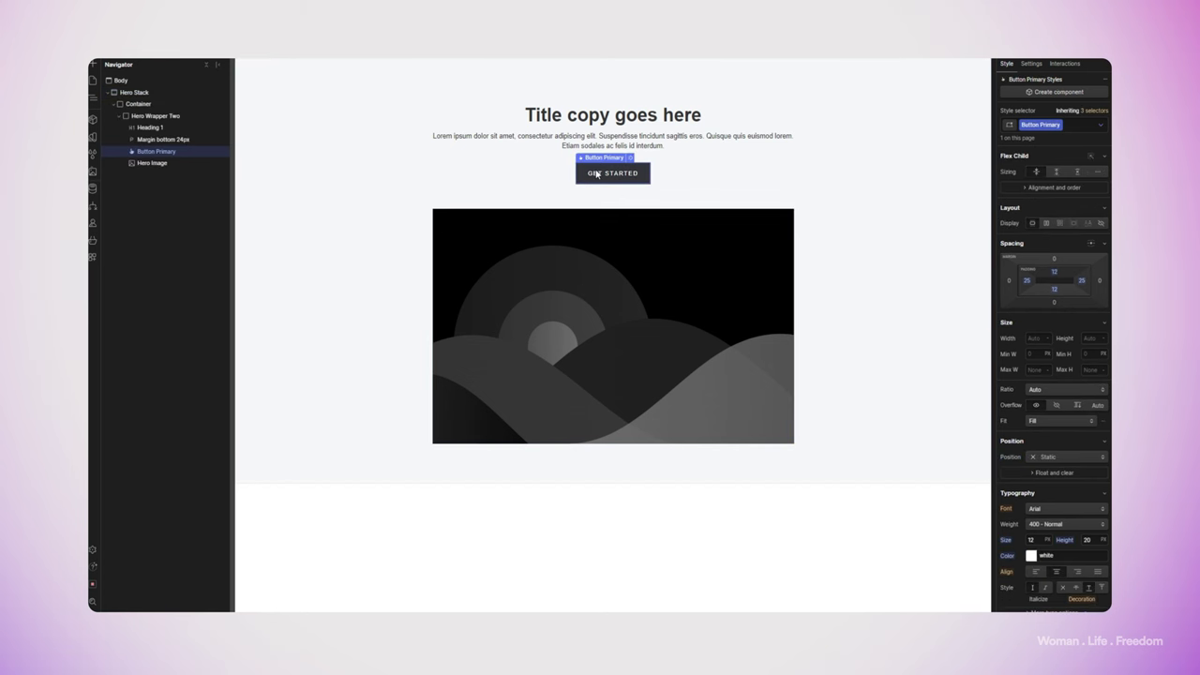
key("Delete")
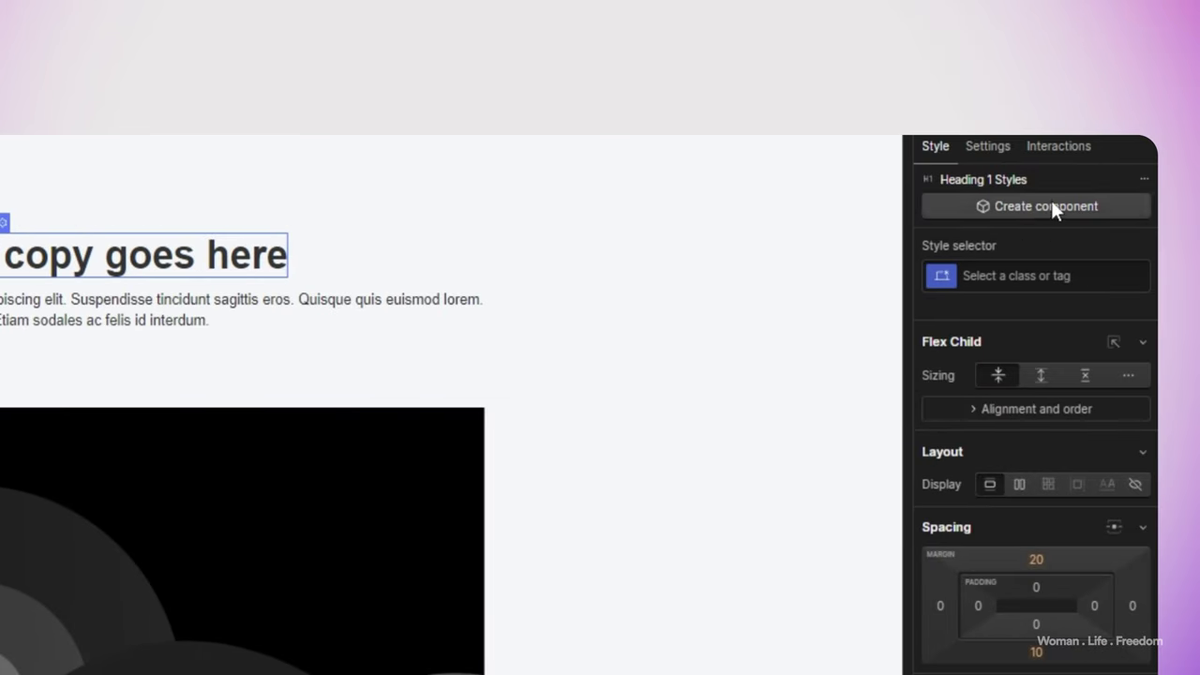
left_click(1007, 144)
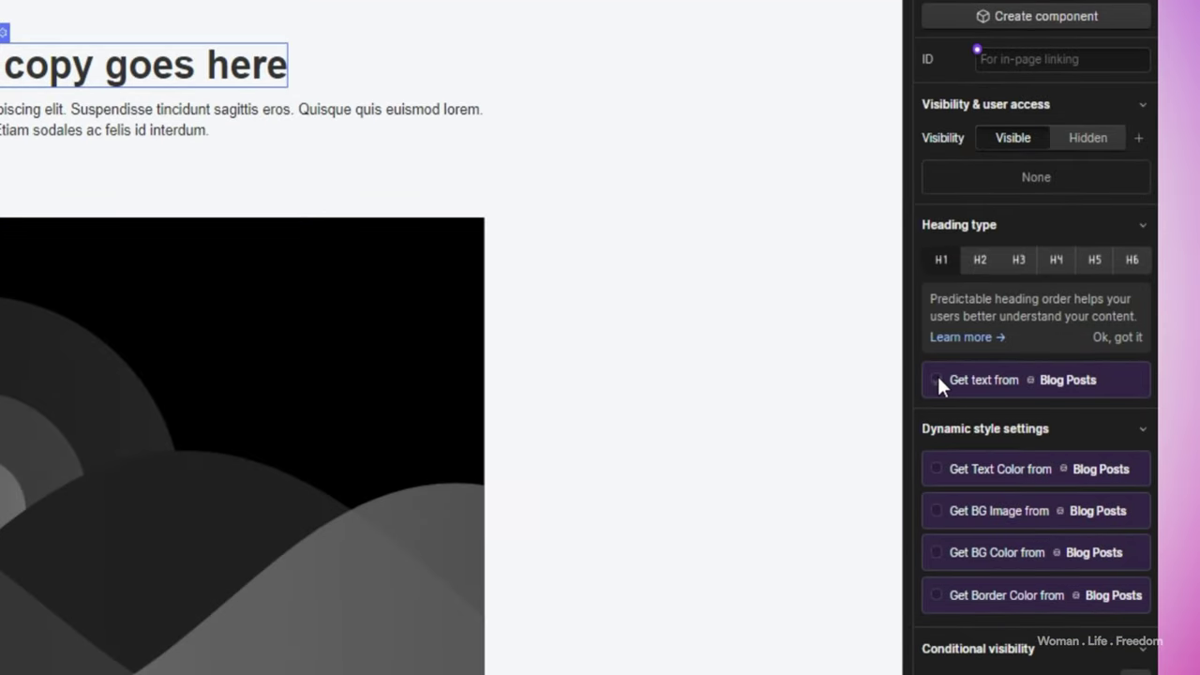
left_click(937, 380)
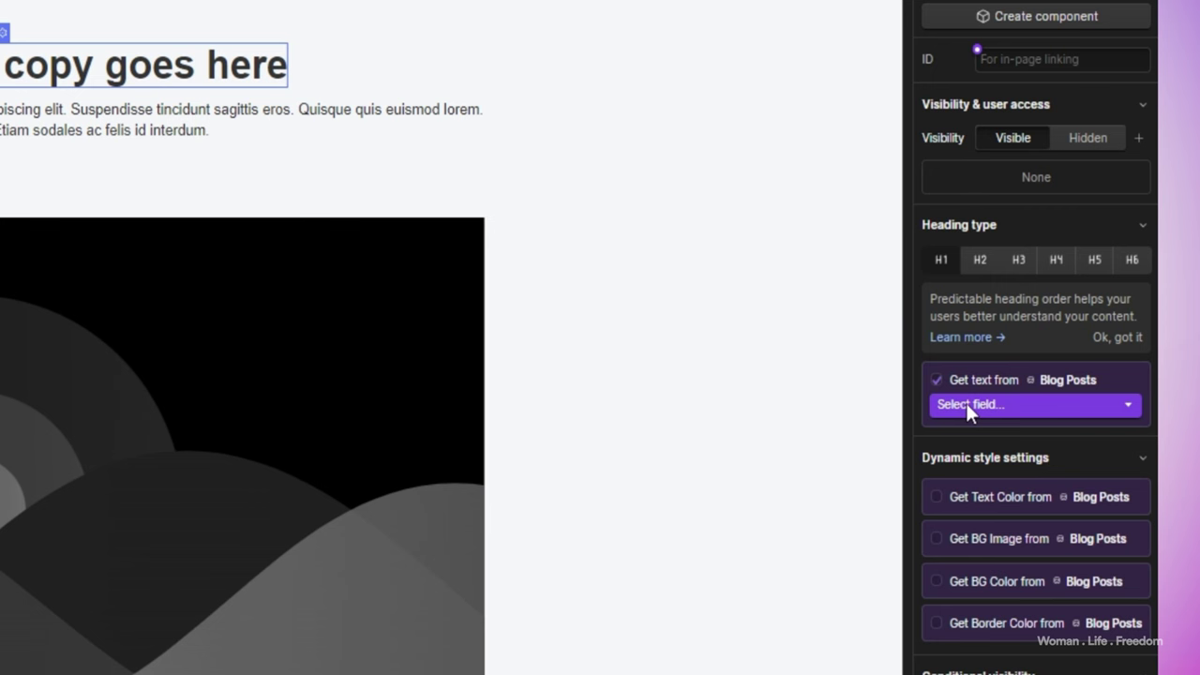
left_click(967, 403)
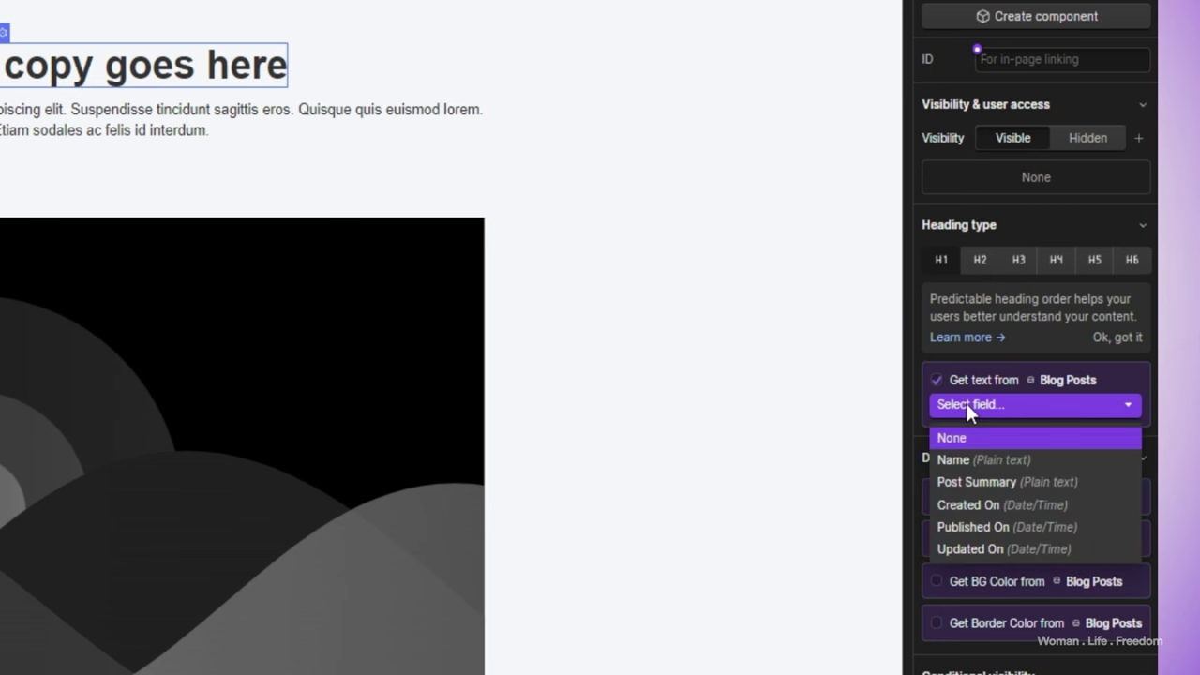
left_click(975, 459)
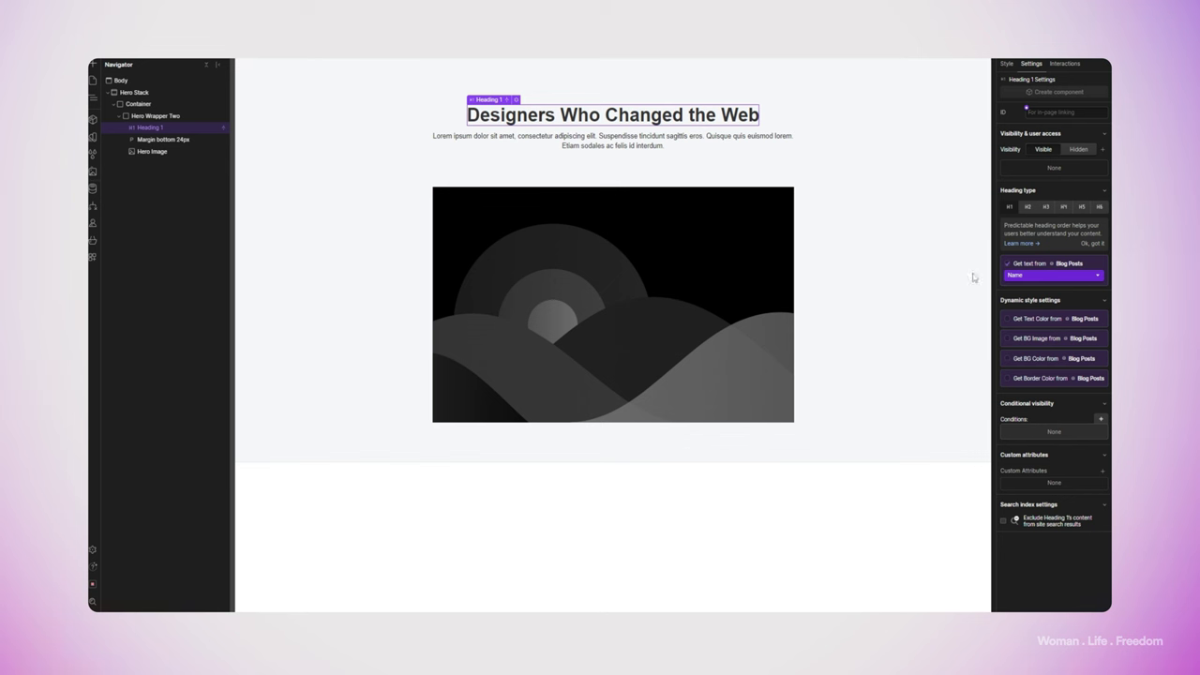
Bind the hero paragraph text to the Post Summary field
left_click(678, 141)
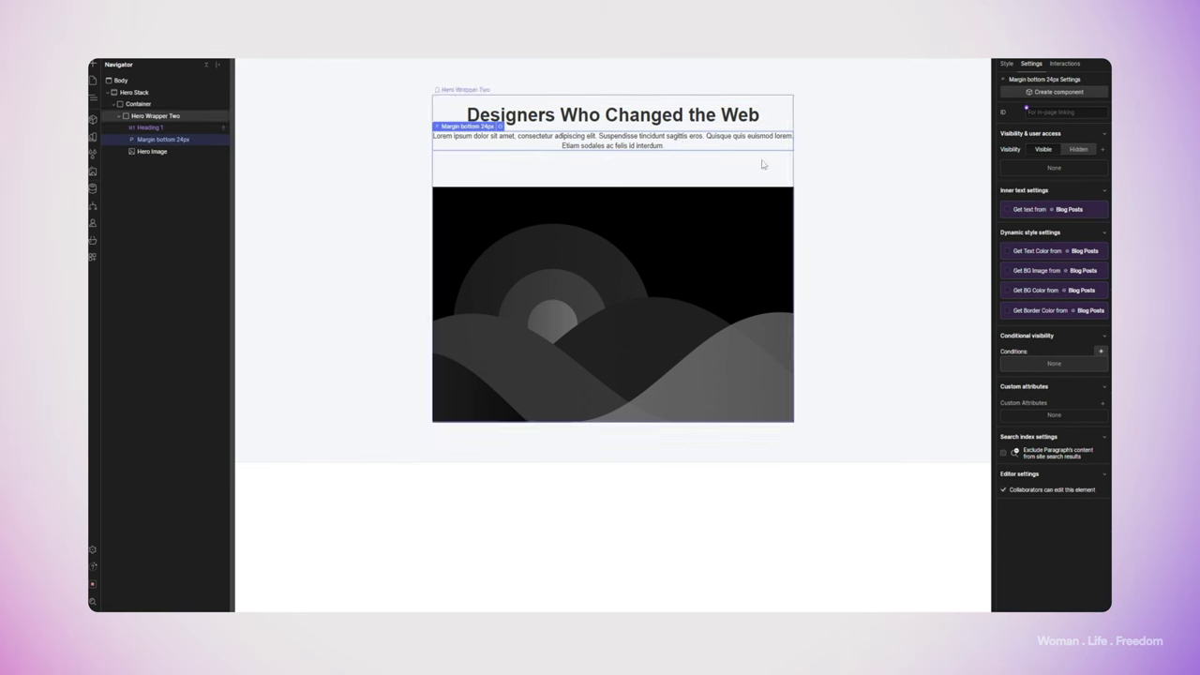
left_click(1008, 211)
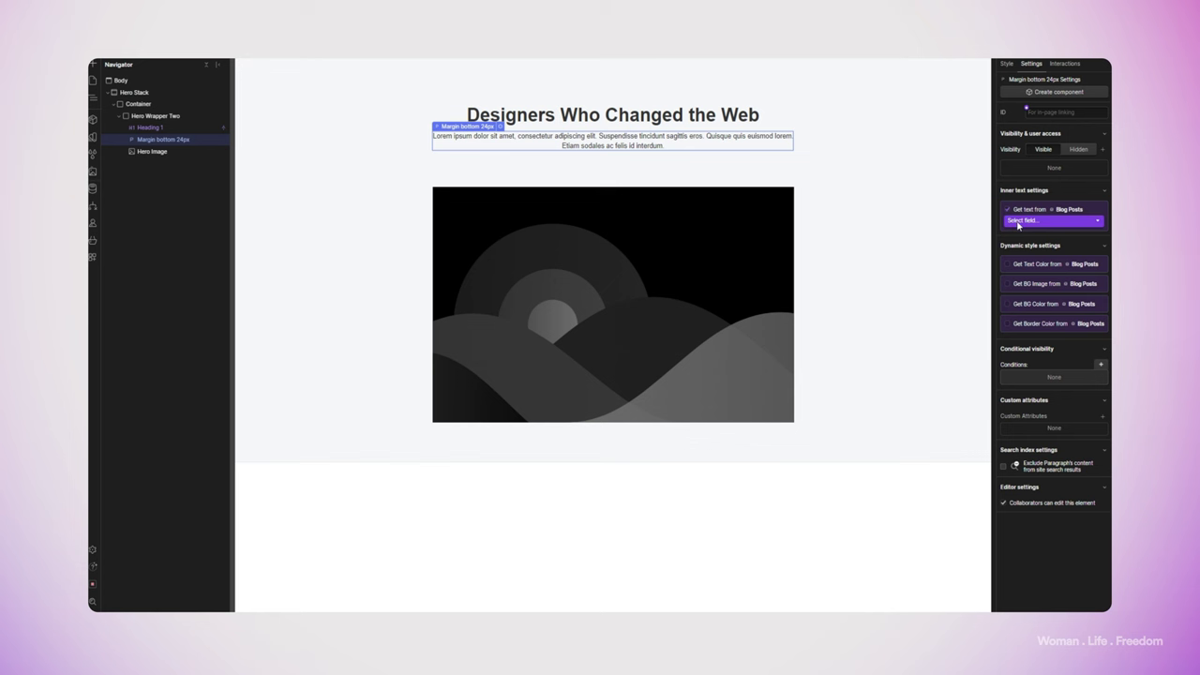
left_click(1018, 224)
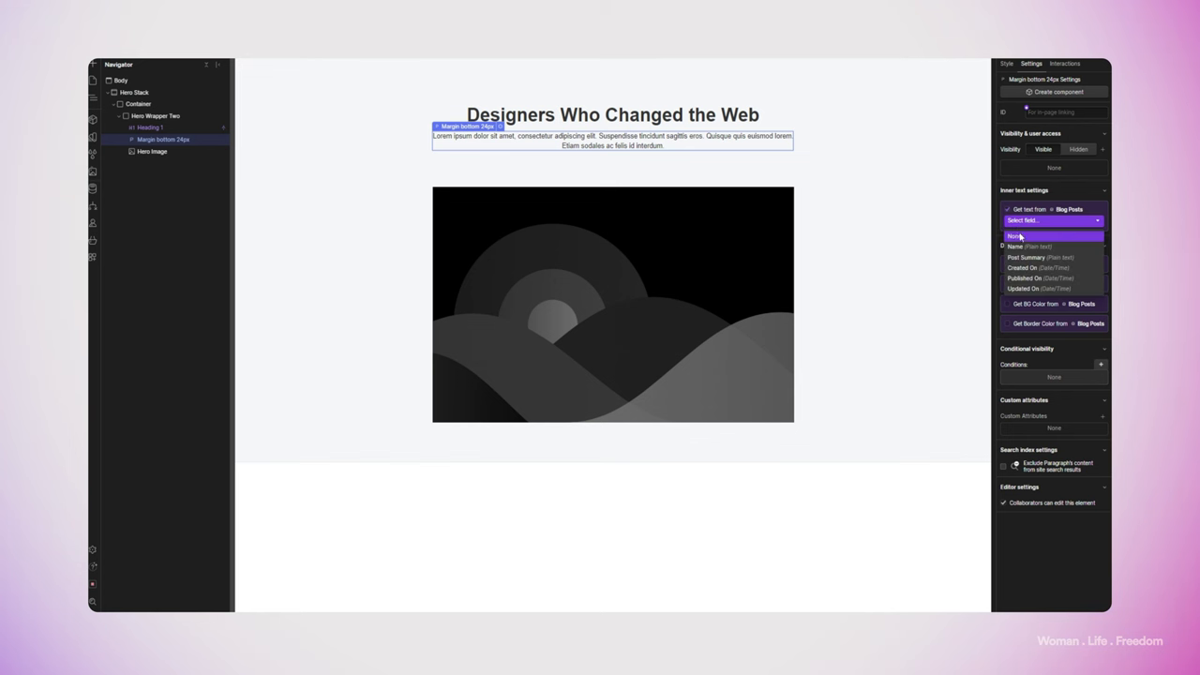
left_click(1027, 257)
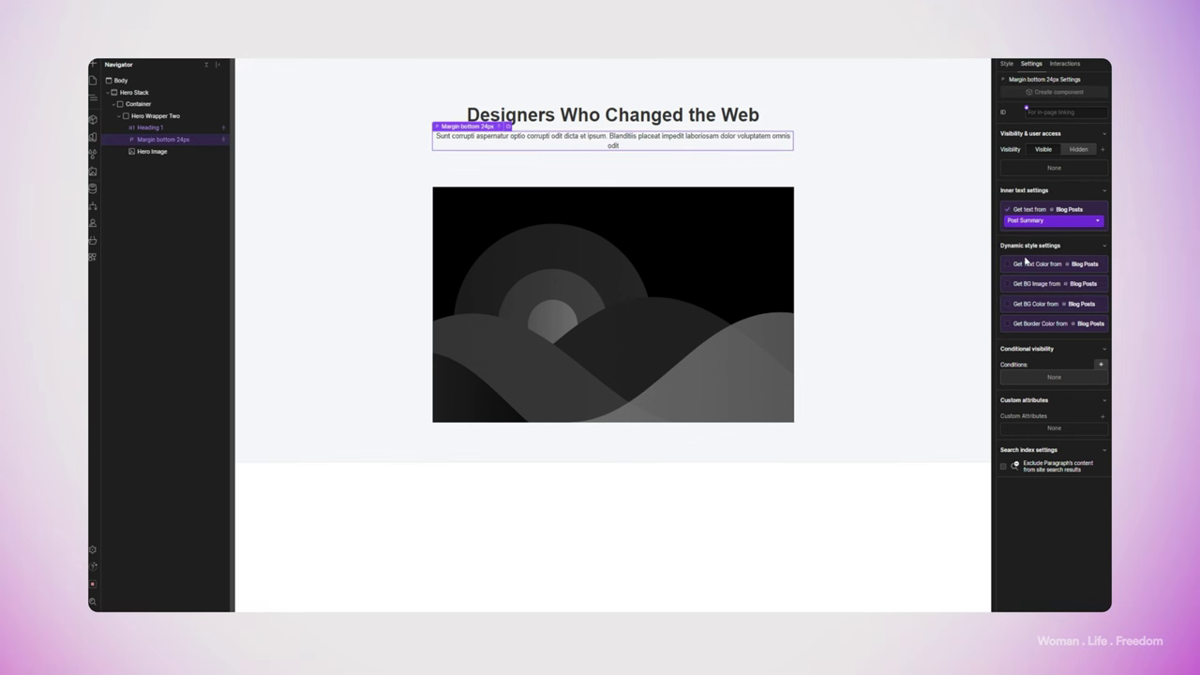
Bind the hero image to each post's Main Image field
left_click(750, 225)
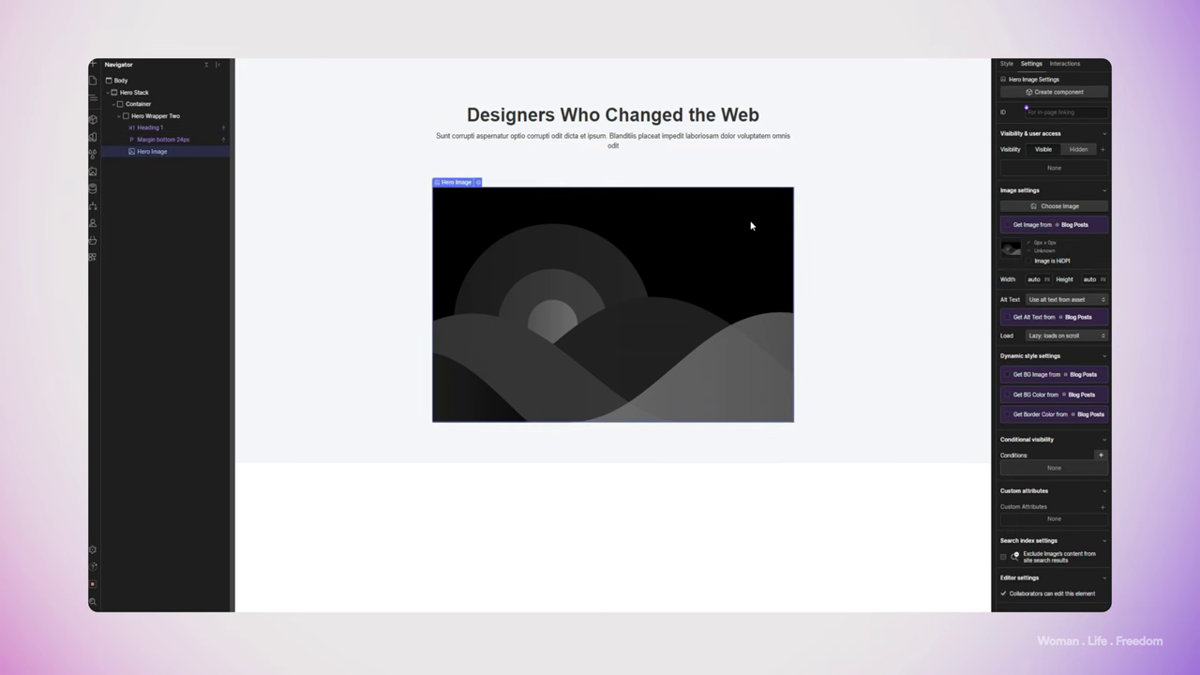
left_click(1007, 226)
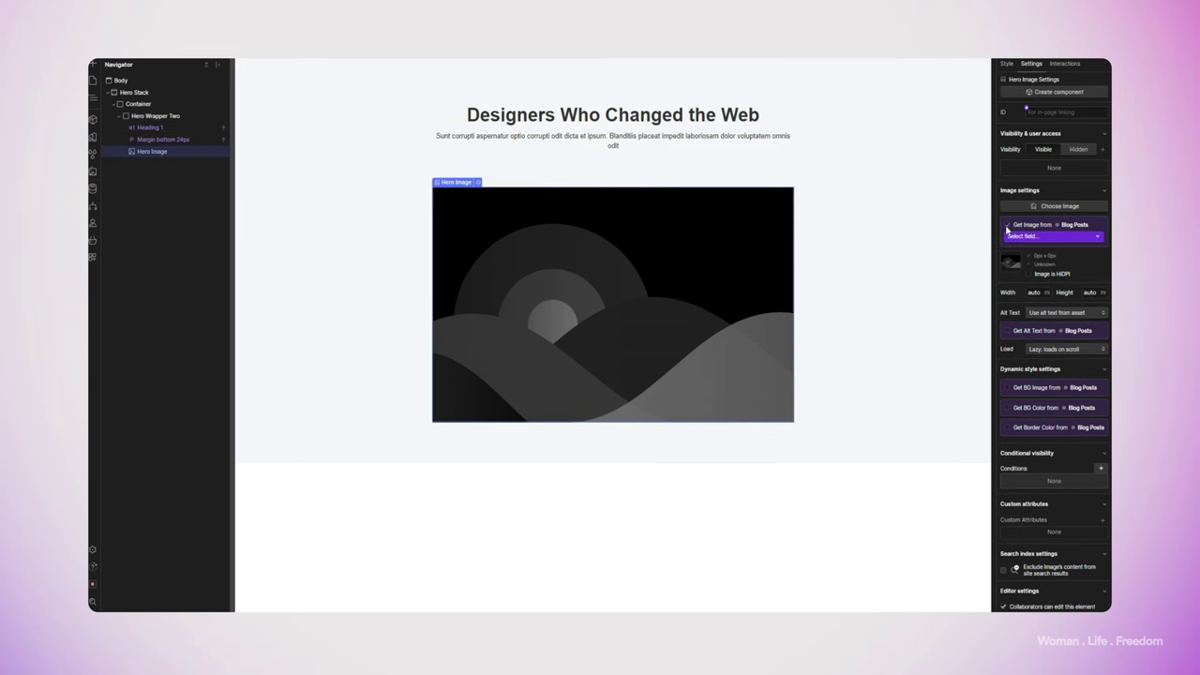
left_click(1019, 239)
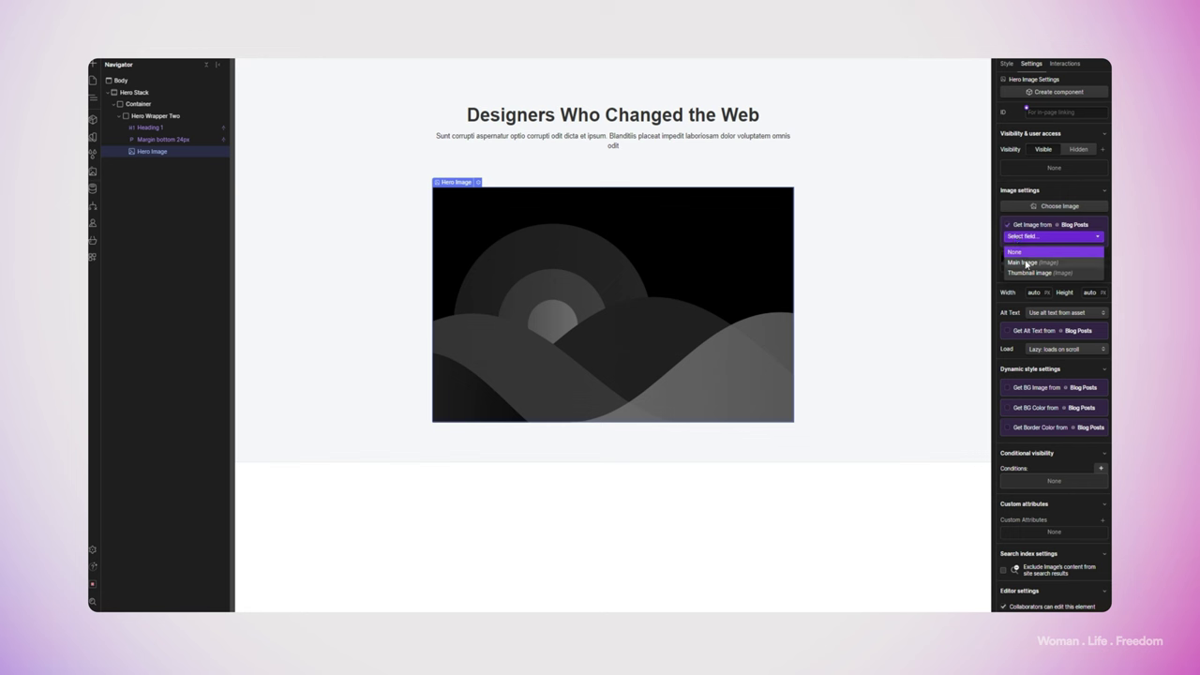
left_click(1028, 263)
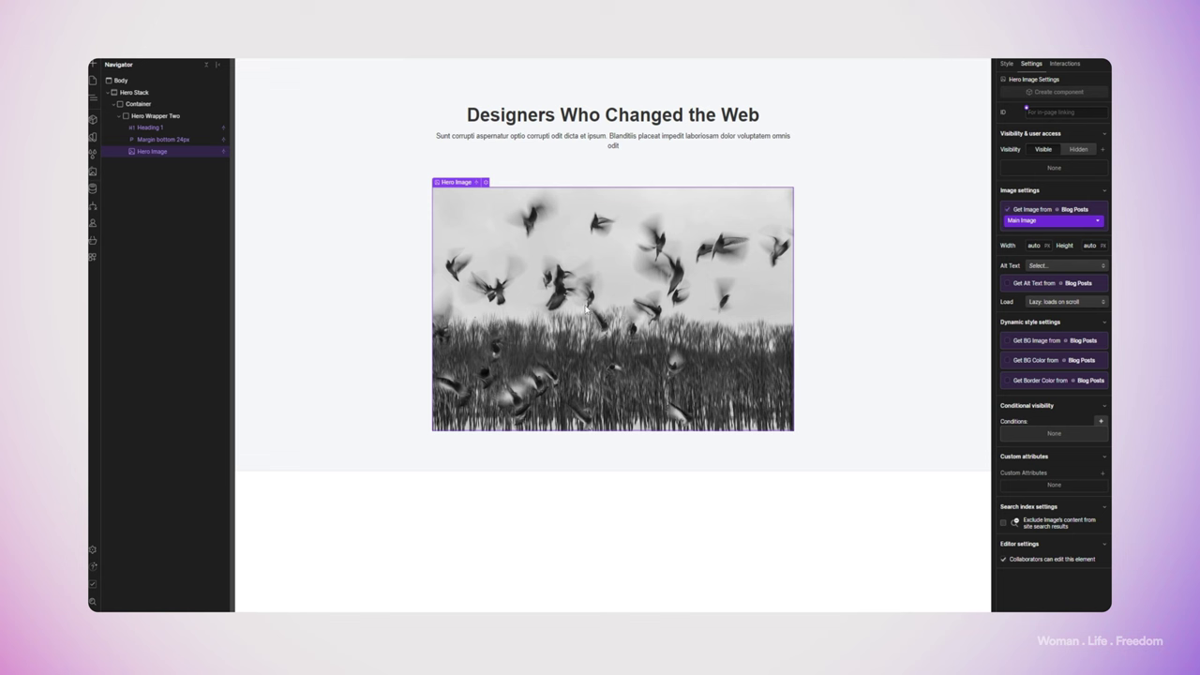
left_click(118, 80)
Add a Section below the hero and place a Container inside it
left_click(92, 64)
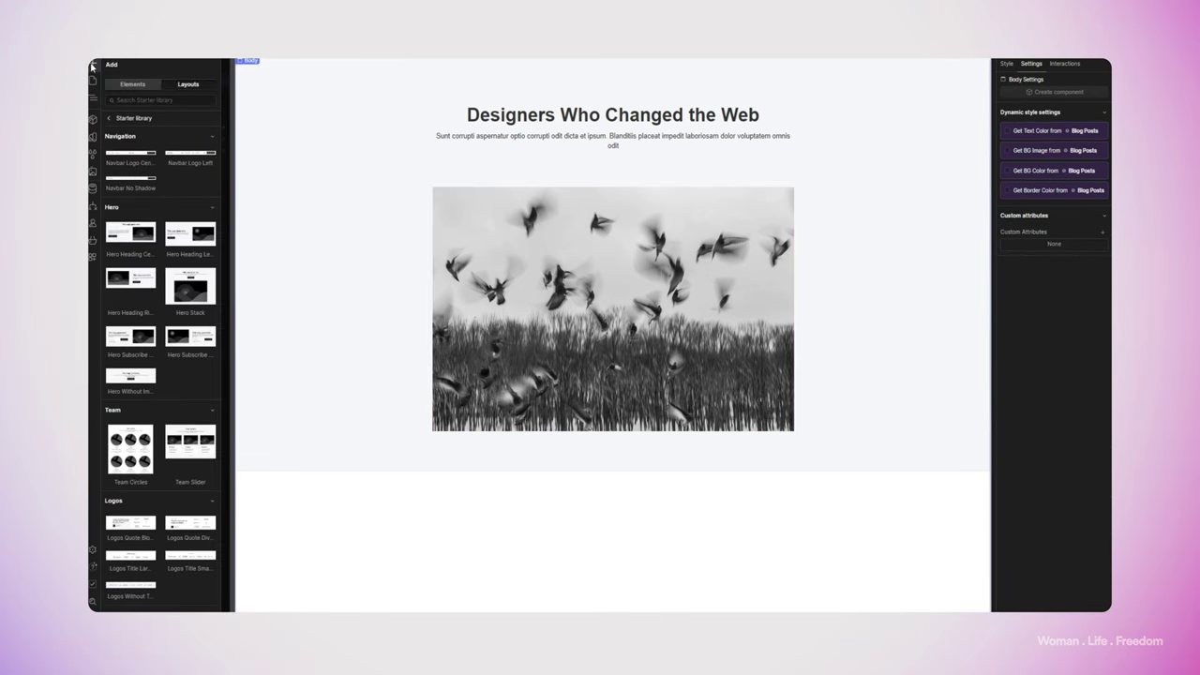
mouse_move(168, 289)
scroll(169, 289, "down", 10)
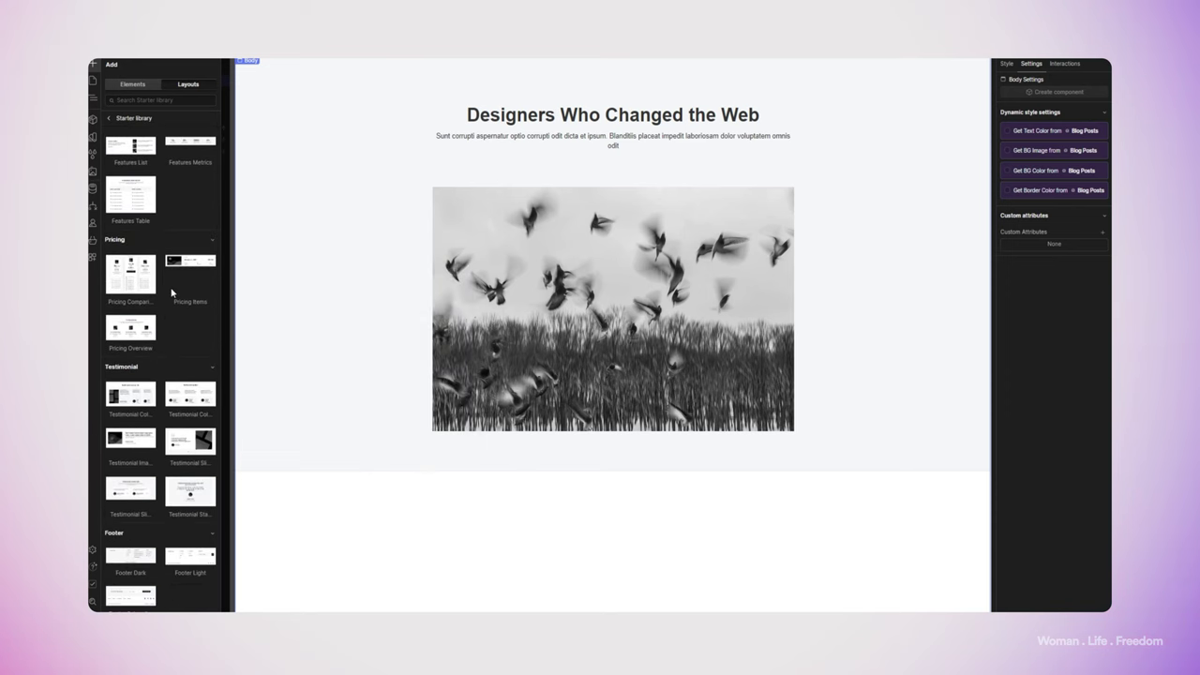
scroll(171, 272, "up", 5)
left_click(132, 84)
left_click_drag(120, 128, 609, 488)
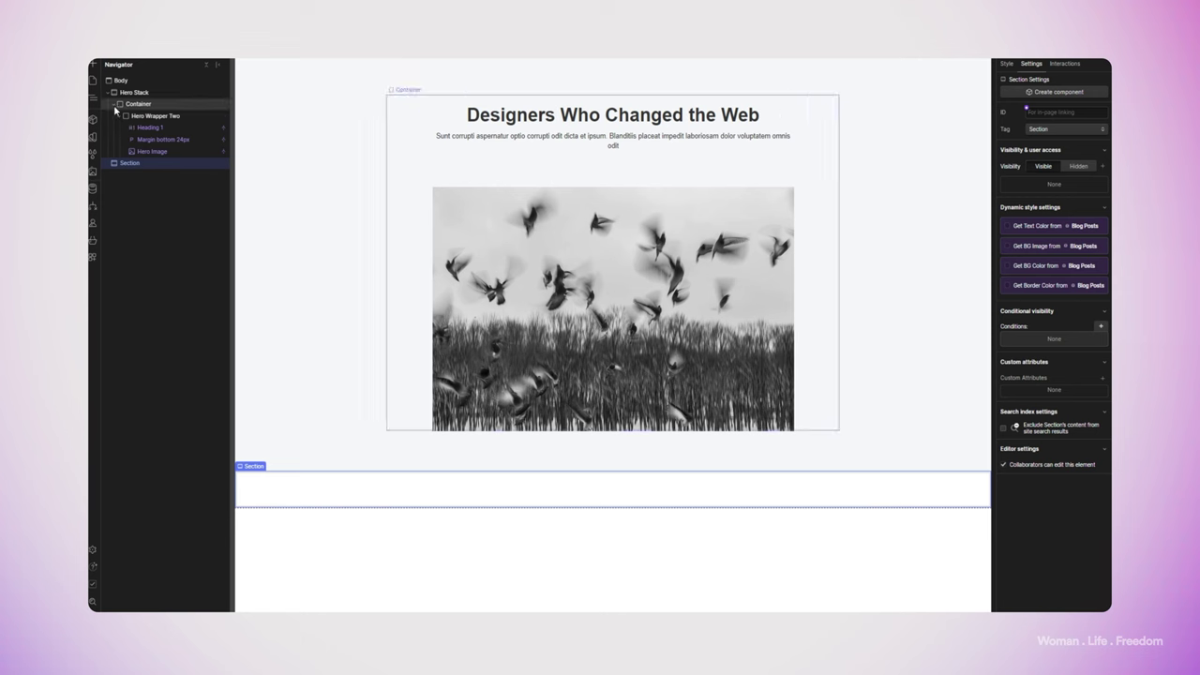
left_click(91, 64)
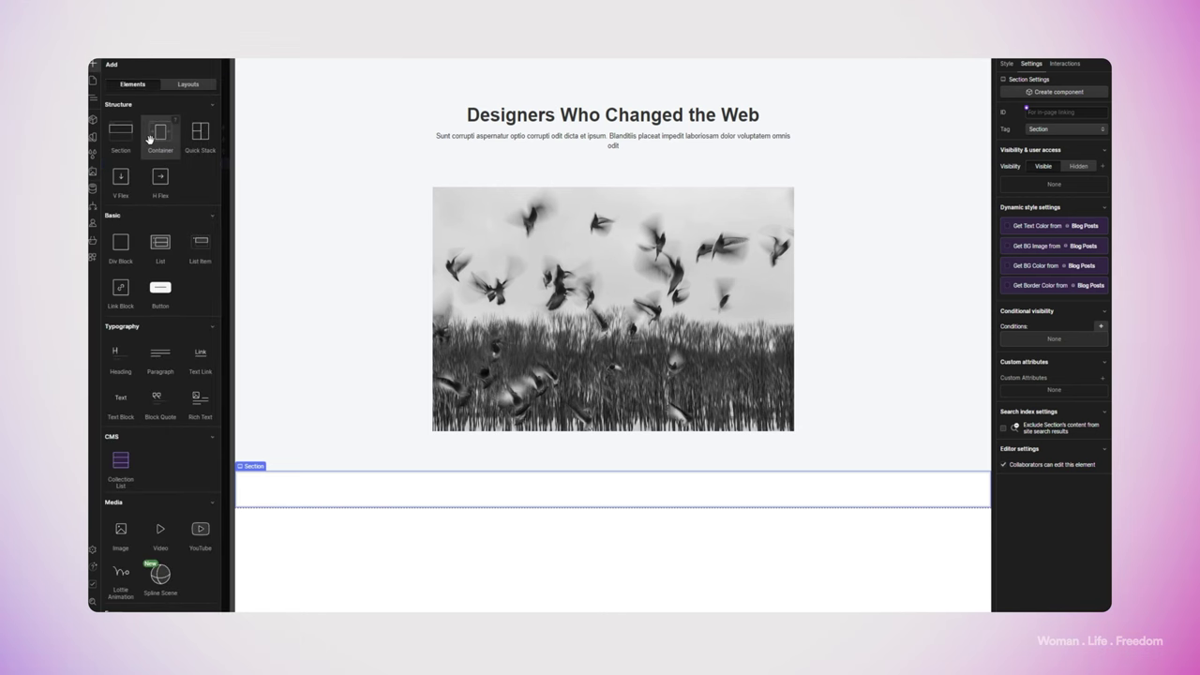
left_click_drag(160, 132, 153, 137)
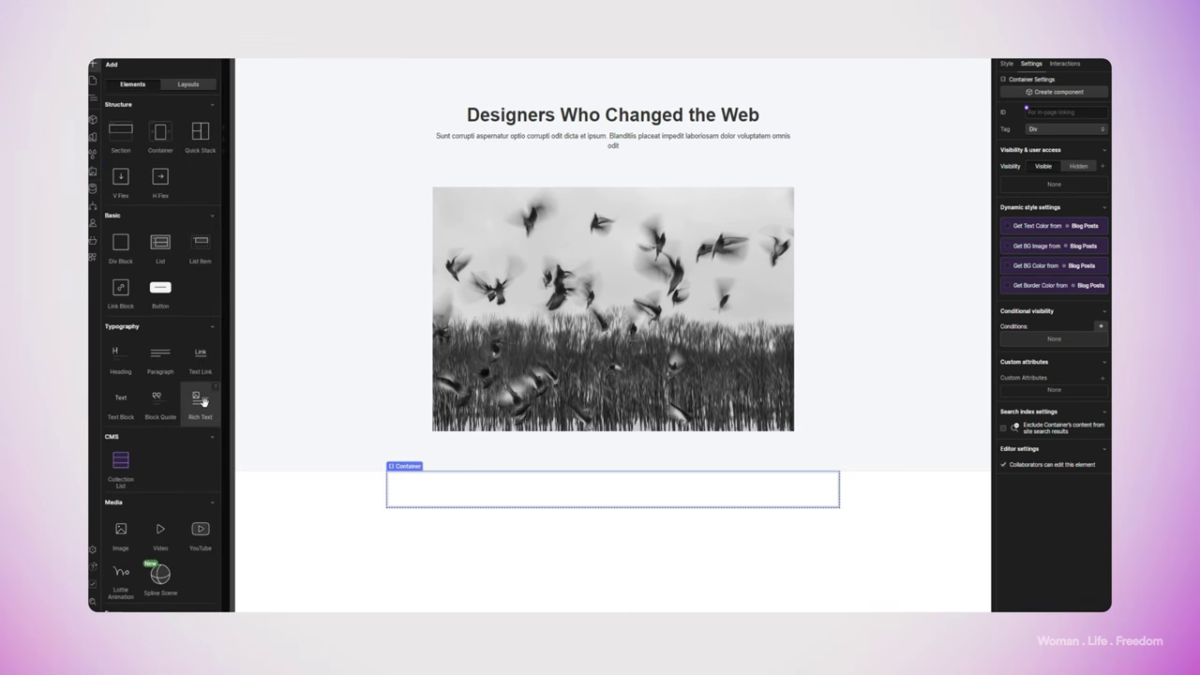
Add a Rich Text block to the container, bound to the Post Body field
left_click(203, 401)
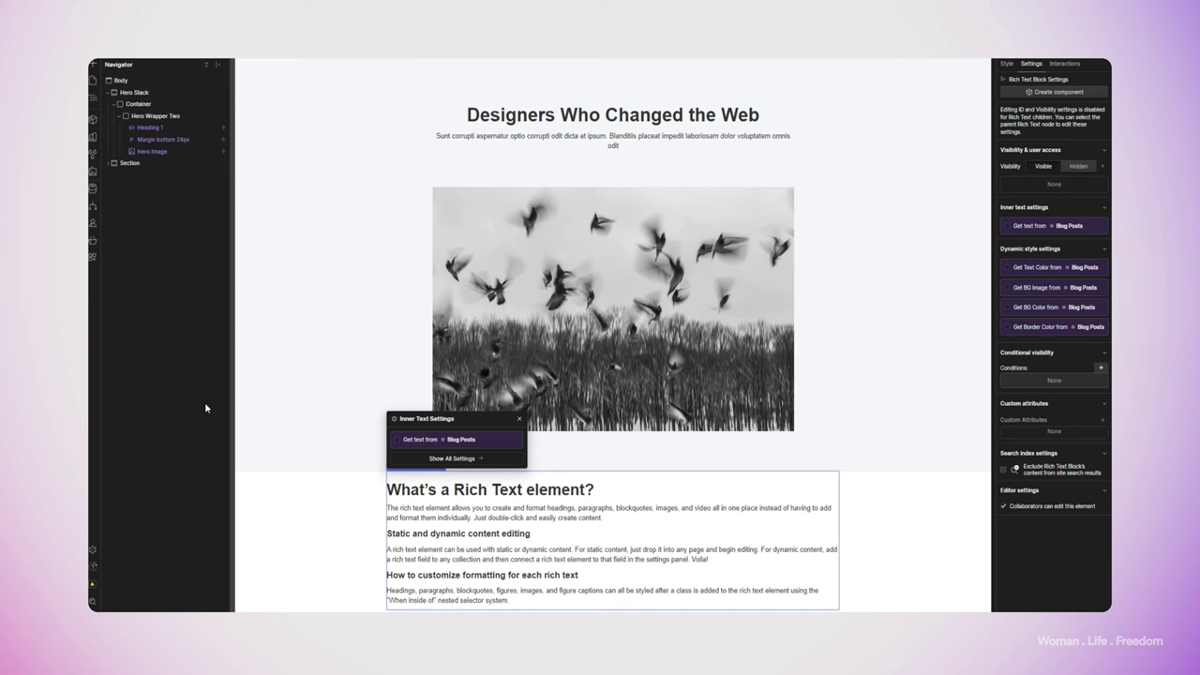
left_click(396, 440)
left_click(413, 454)
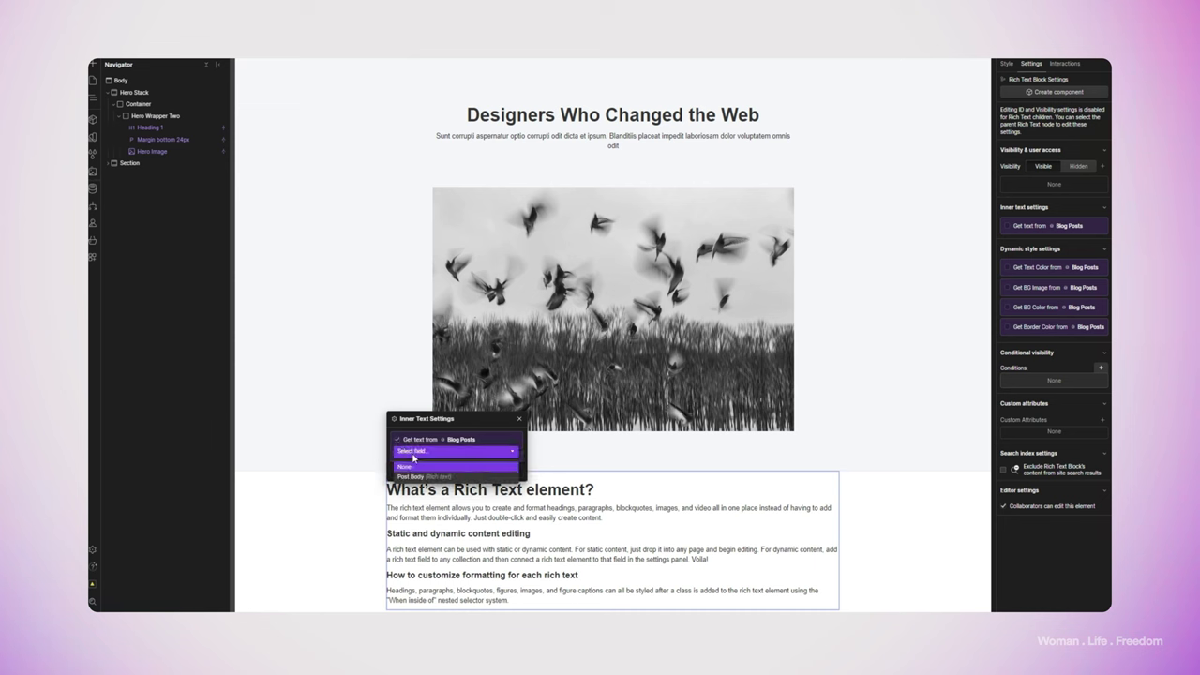
left_click(412, 476)
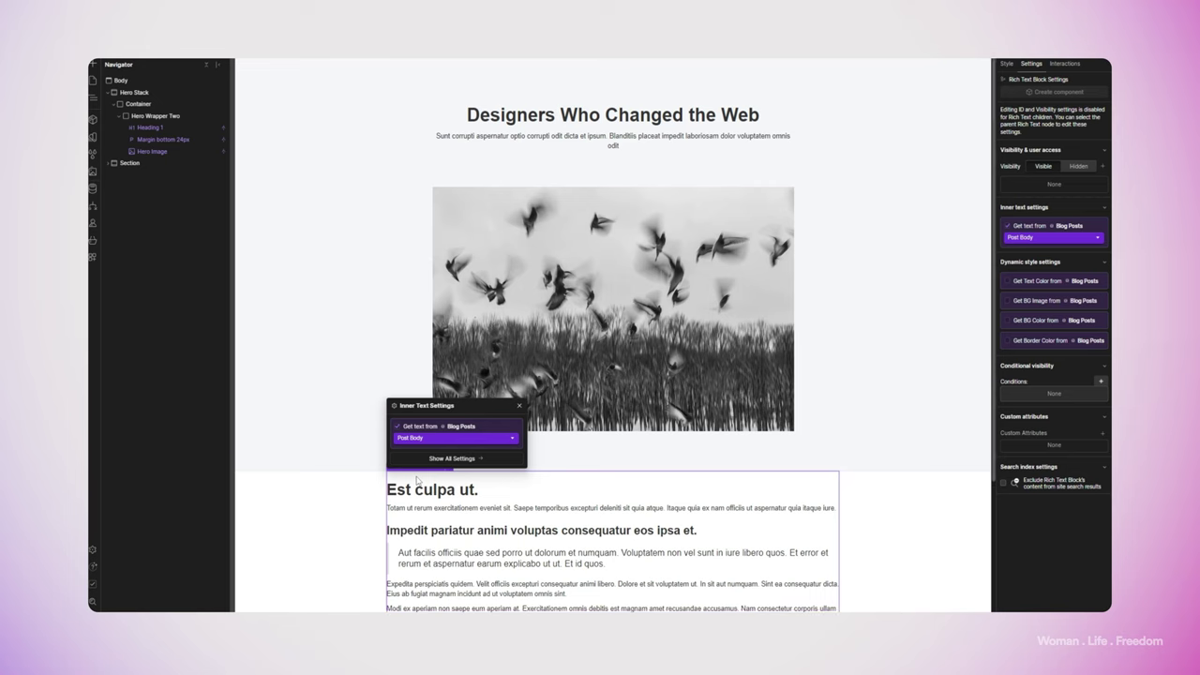
Set the txt-container maximum width to 640 px
scroll(638, 521, "down", 2)
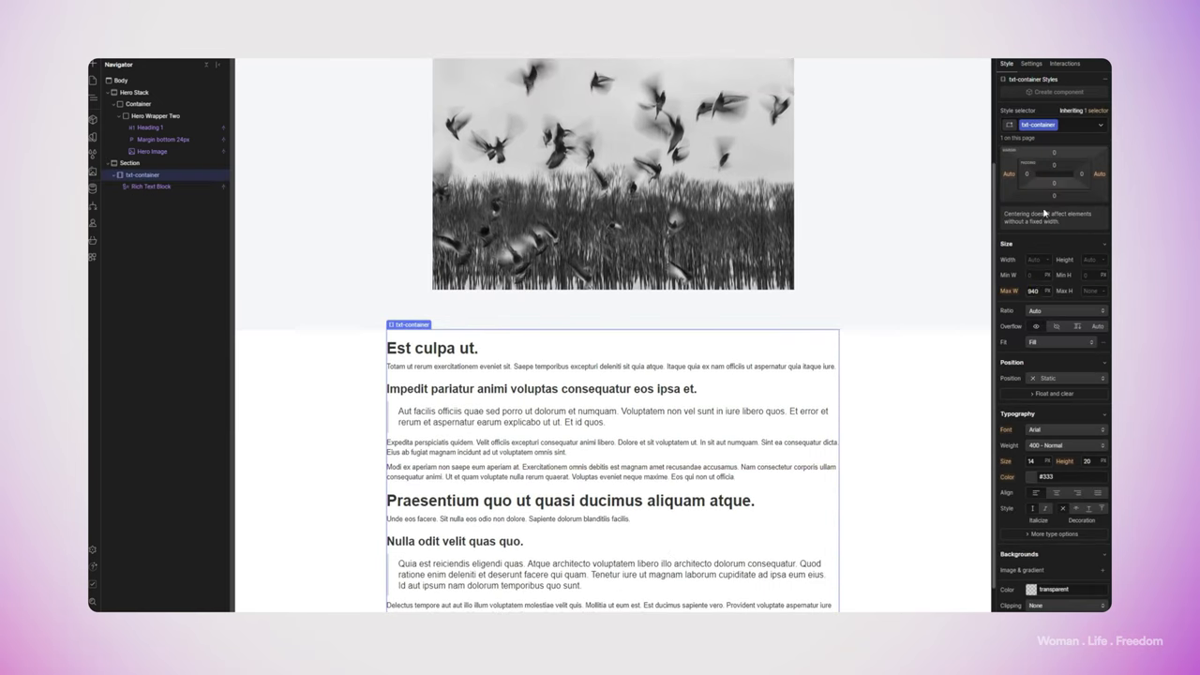
left_click(1032, 291)
type("640")
key("Return")
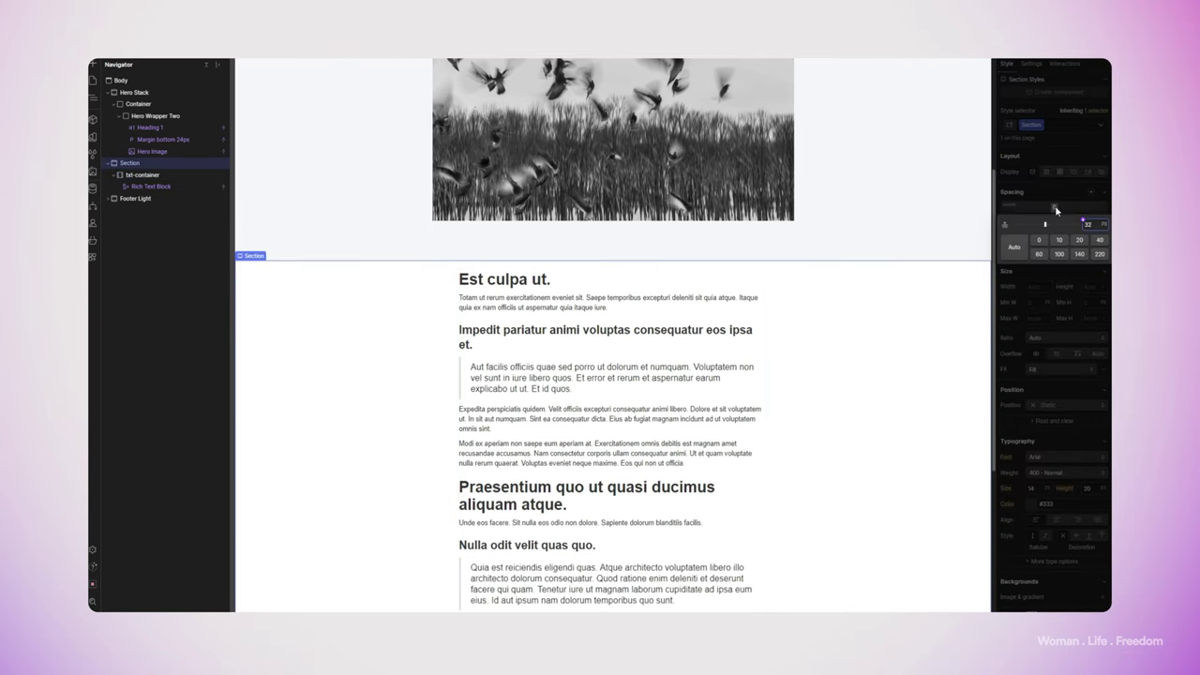
key("Escape")
Scroll up the blank page view after leaving the Blog Posts Template
scroll(796, 381, "up", 3)
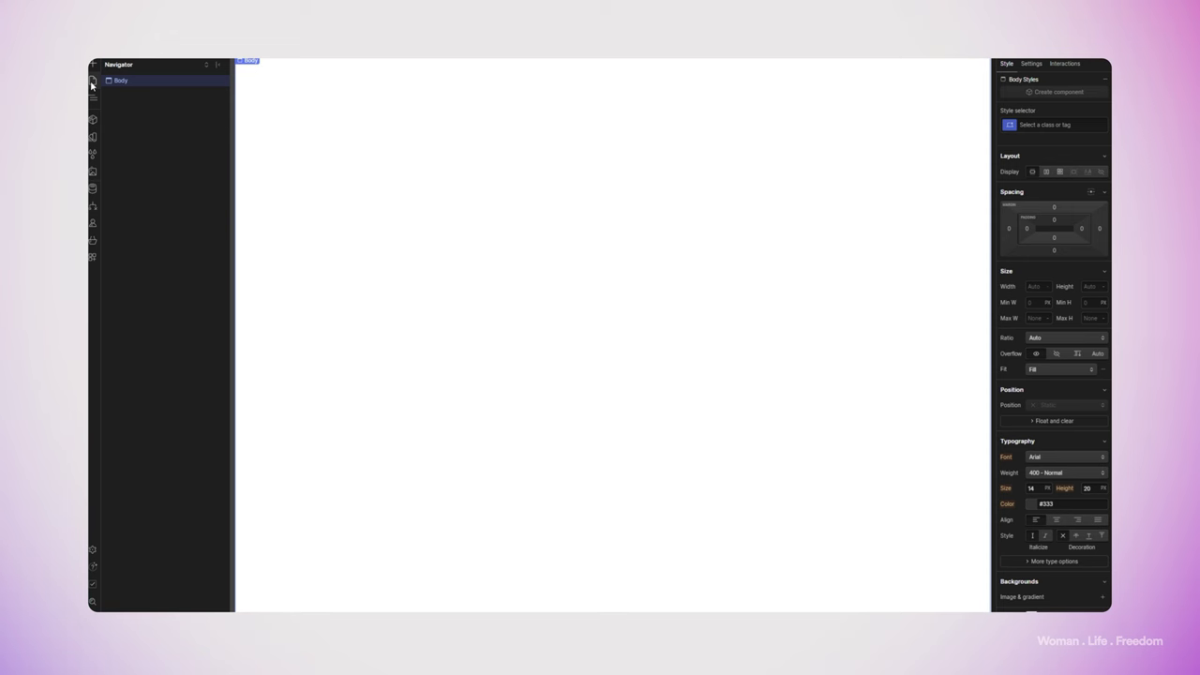
Create a new page named Posts, with the slug posts
left_click(92, 82)
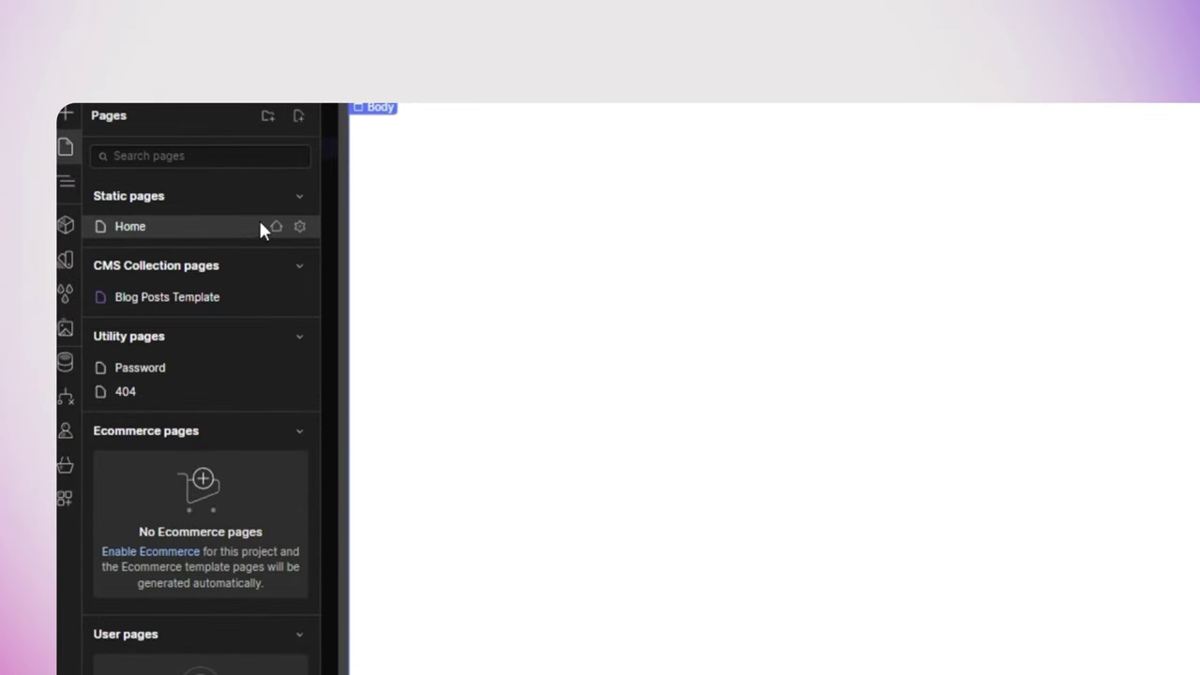
left_click(298, 116)
type("Posts")
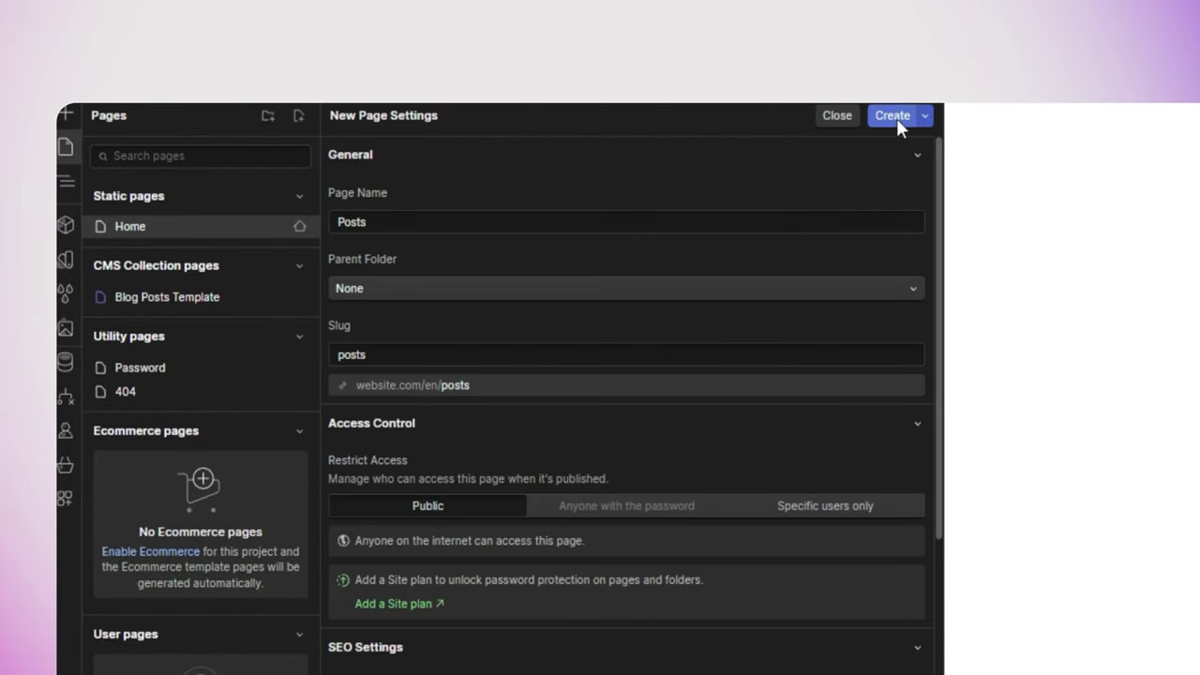
left_click(896, 118)
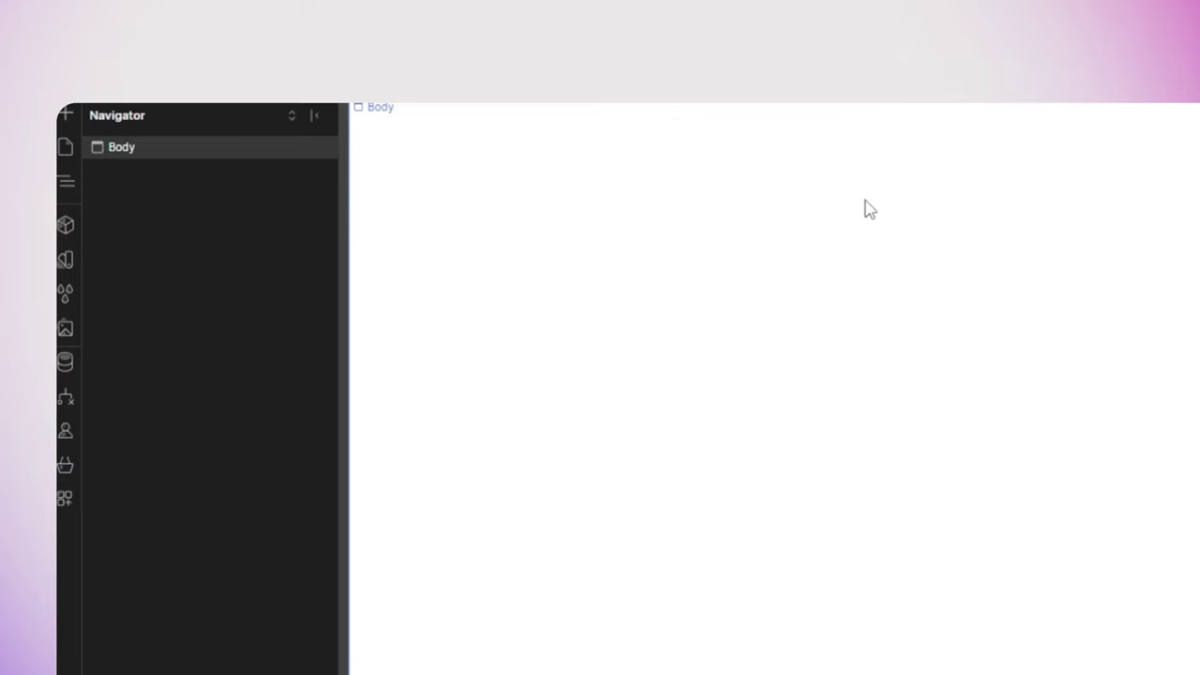
Add a Section to the empty Posts page and a Container inside it
left_click(149, 156)
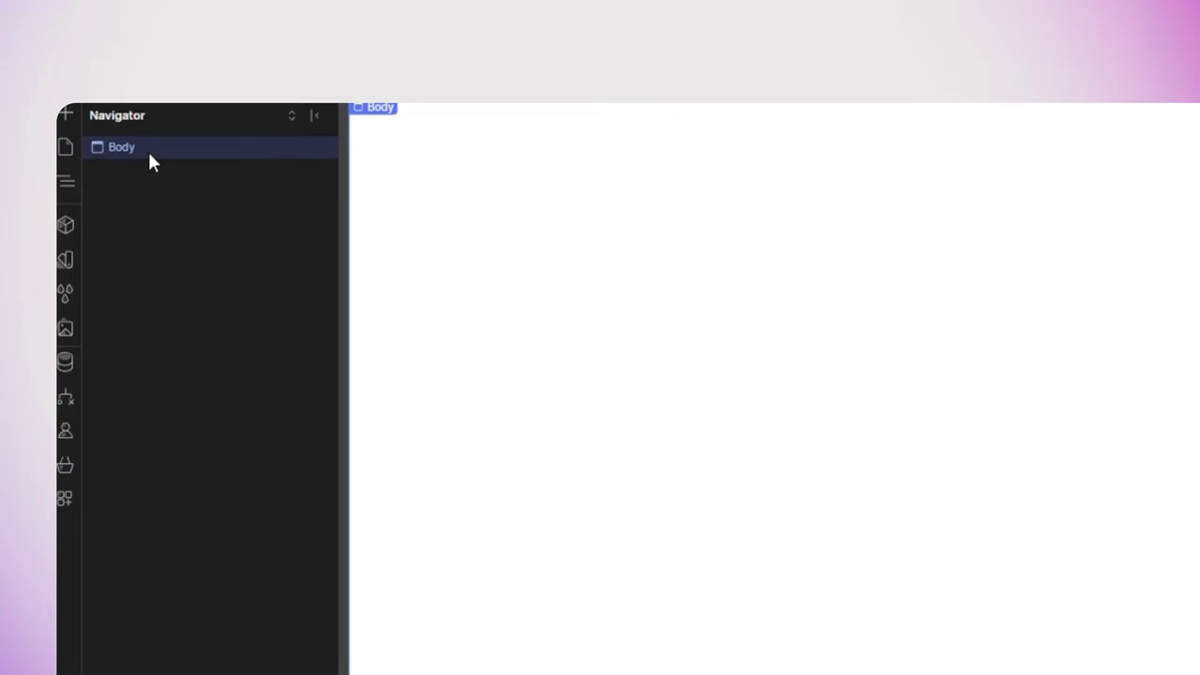
left_click(66, 116)
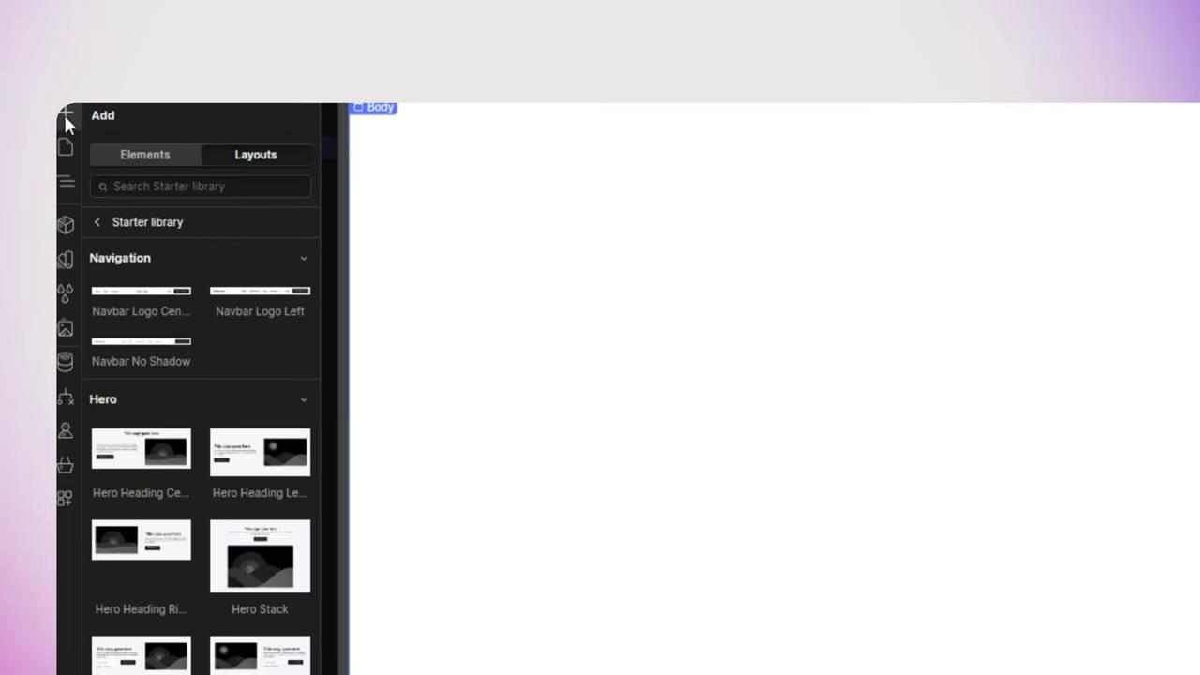
left_click(117, 156)
left_click(126, 246)
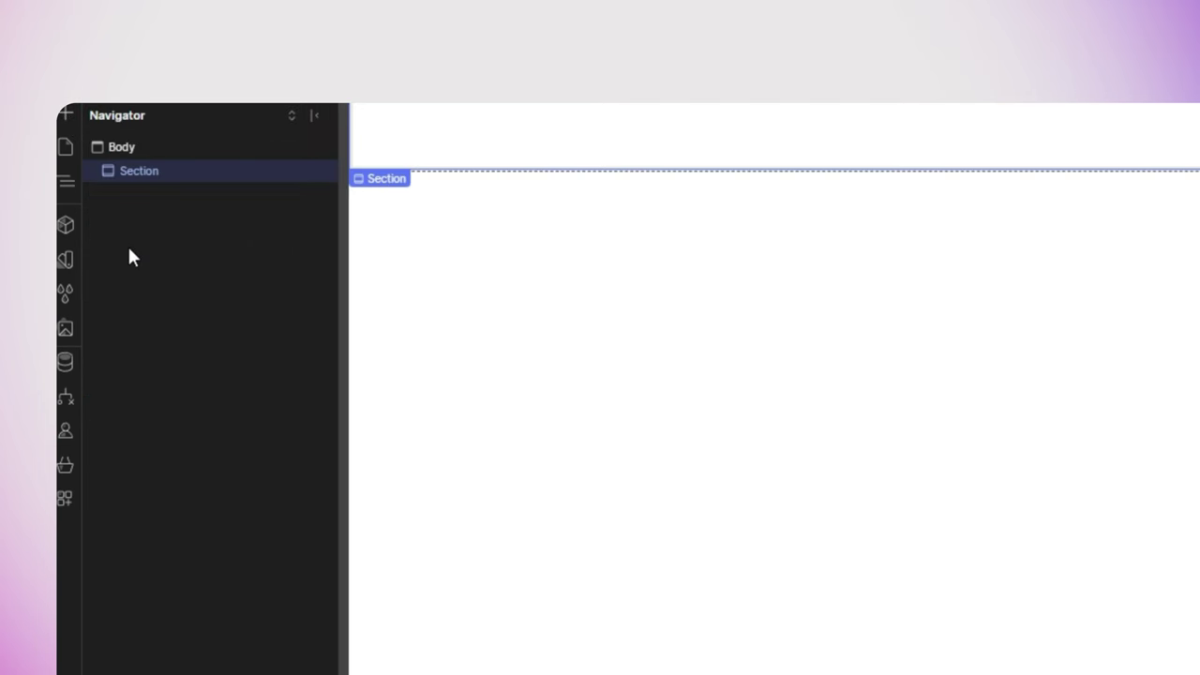
left_click(68, 117)
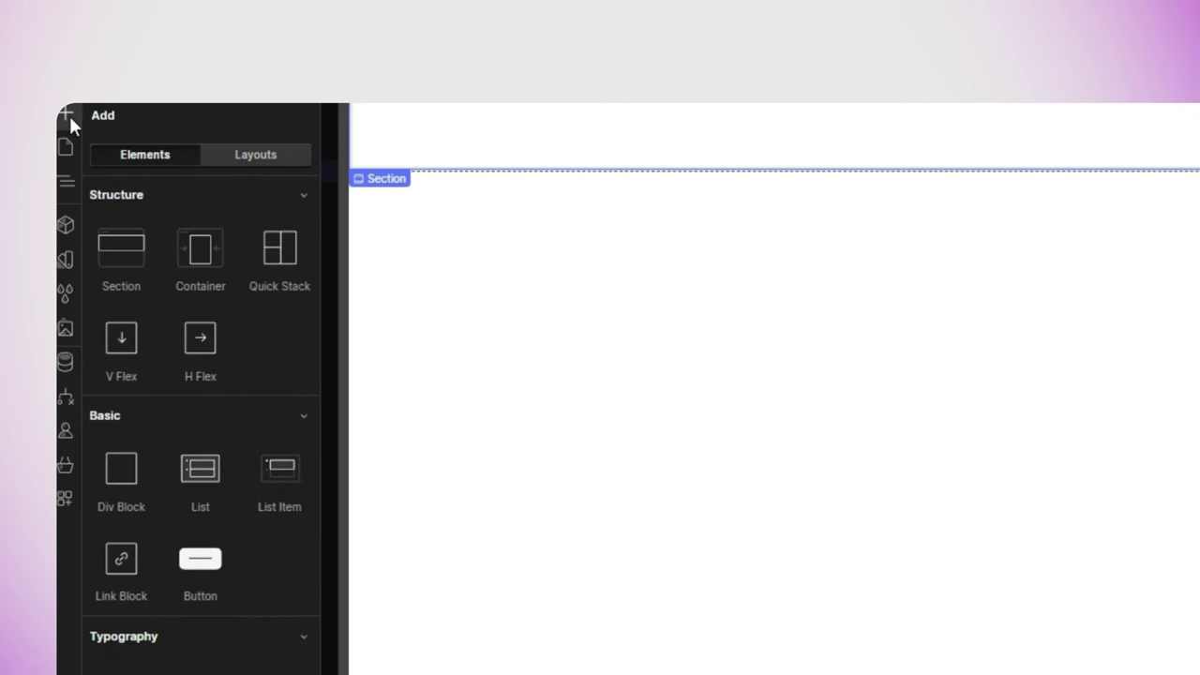
left_click(202, 245)
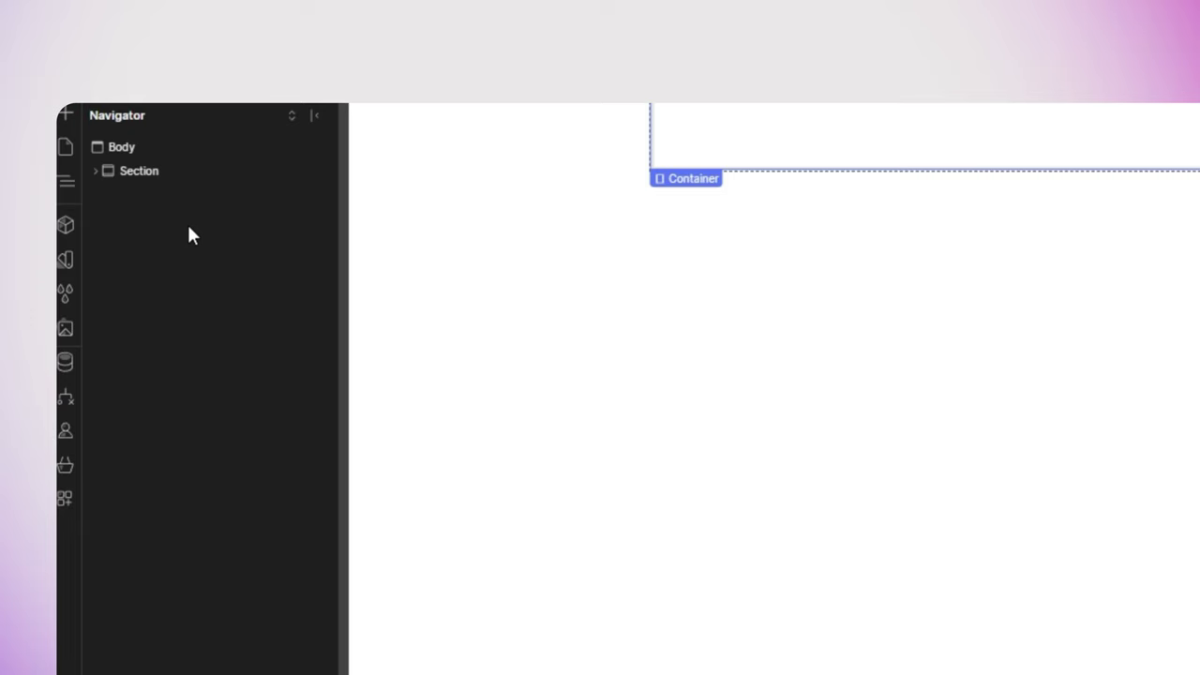
Add a Collection List and nest its wrapper inside the Container in the Navigator
left_click(111, 166)
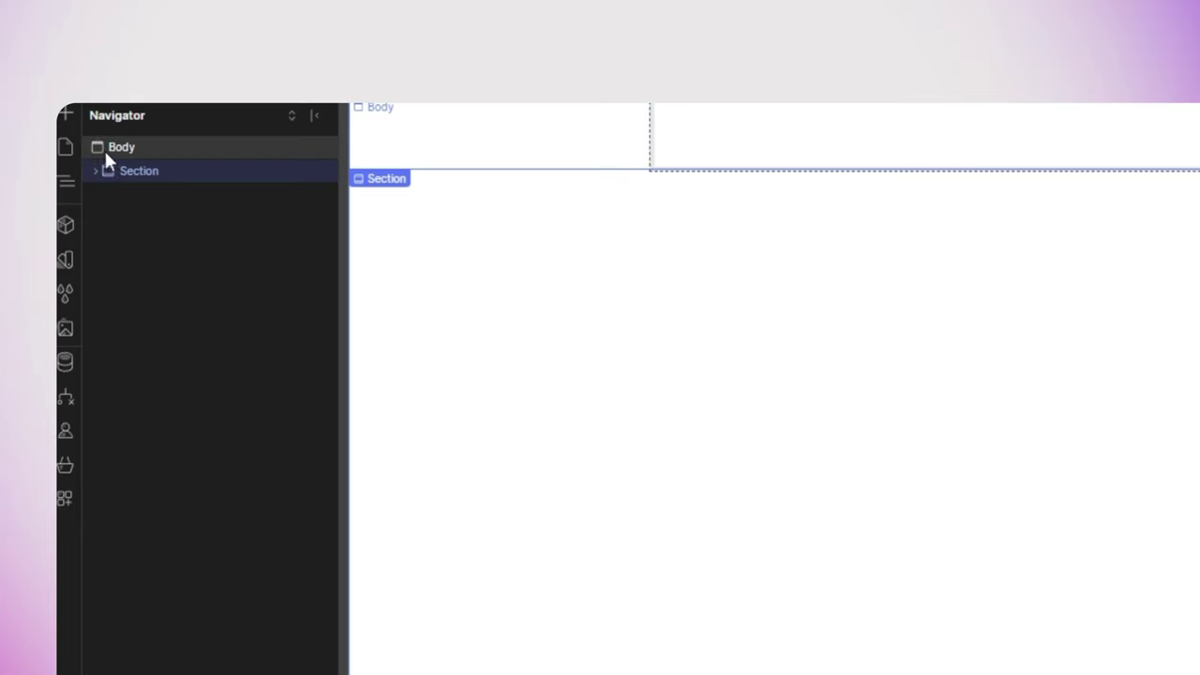
left_click(65, 113)
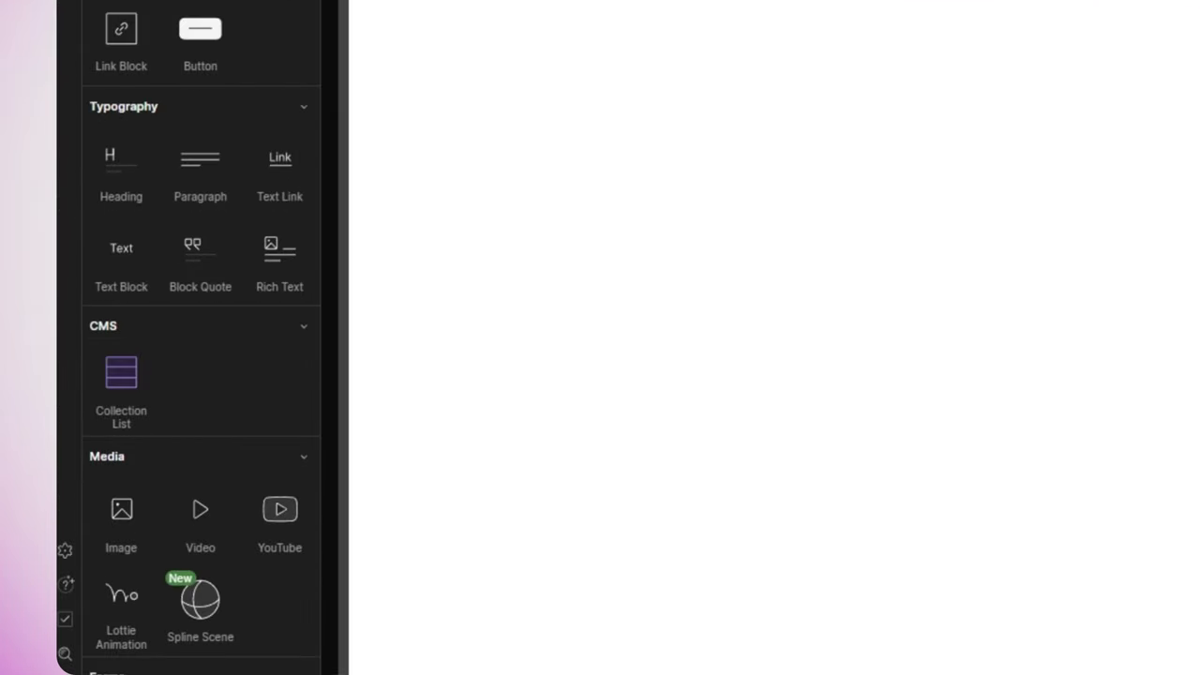
left_click(128, 398)
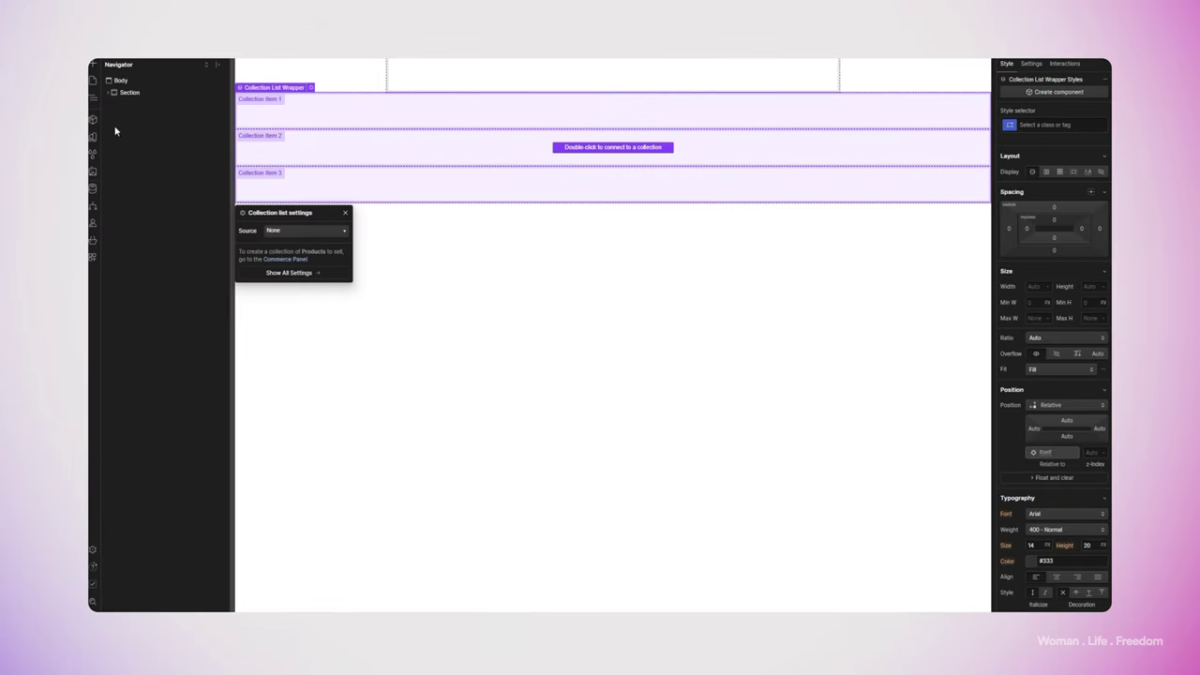
left_click(107, 94)
left_click_drag(129, 105, 130, 107)
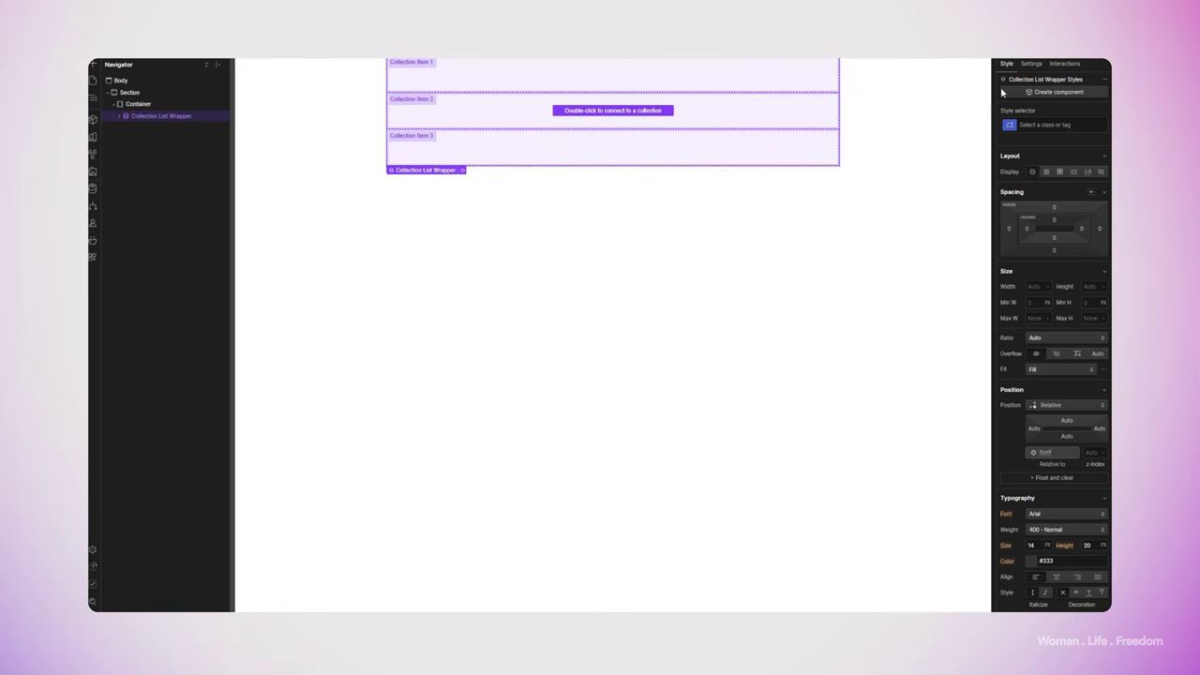
Set the Collection List source to Blog Posts and choose the 3-columns layout
left_click(1032, 64)
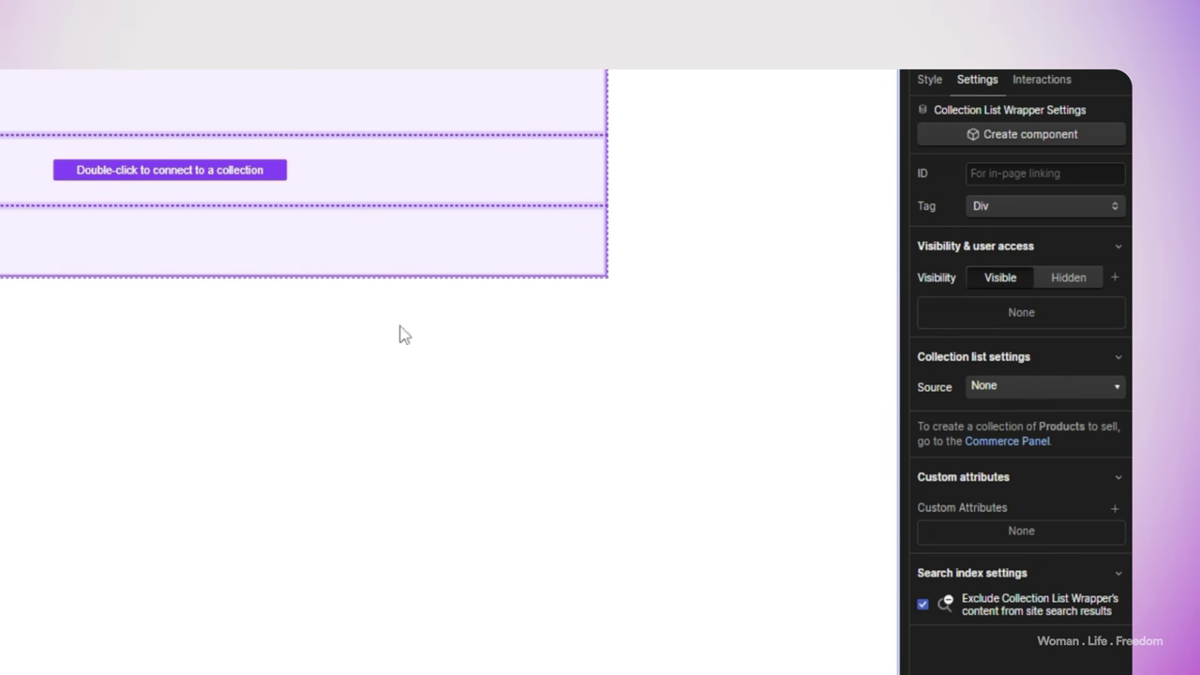
left_click(1020, 396)
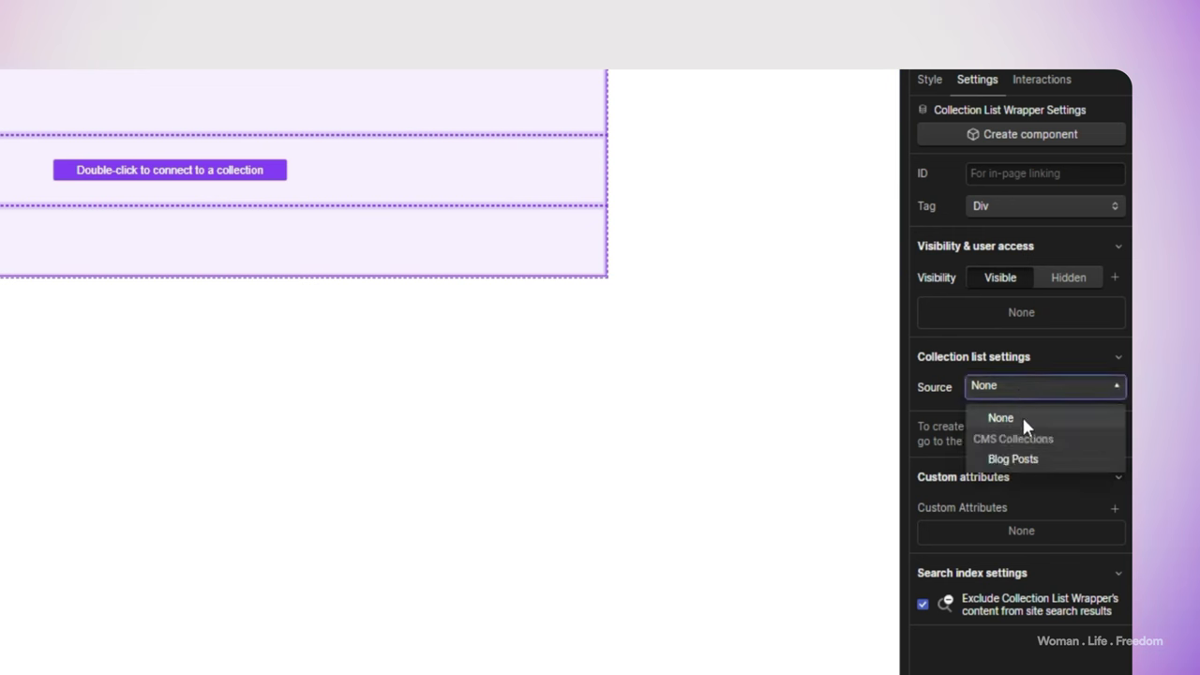
left_click(1018, 459)
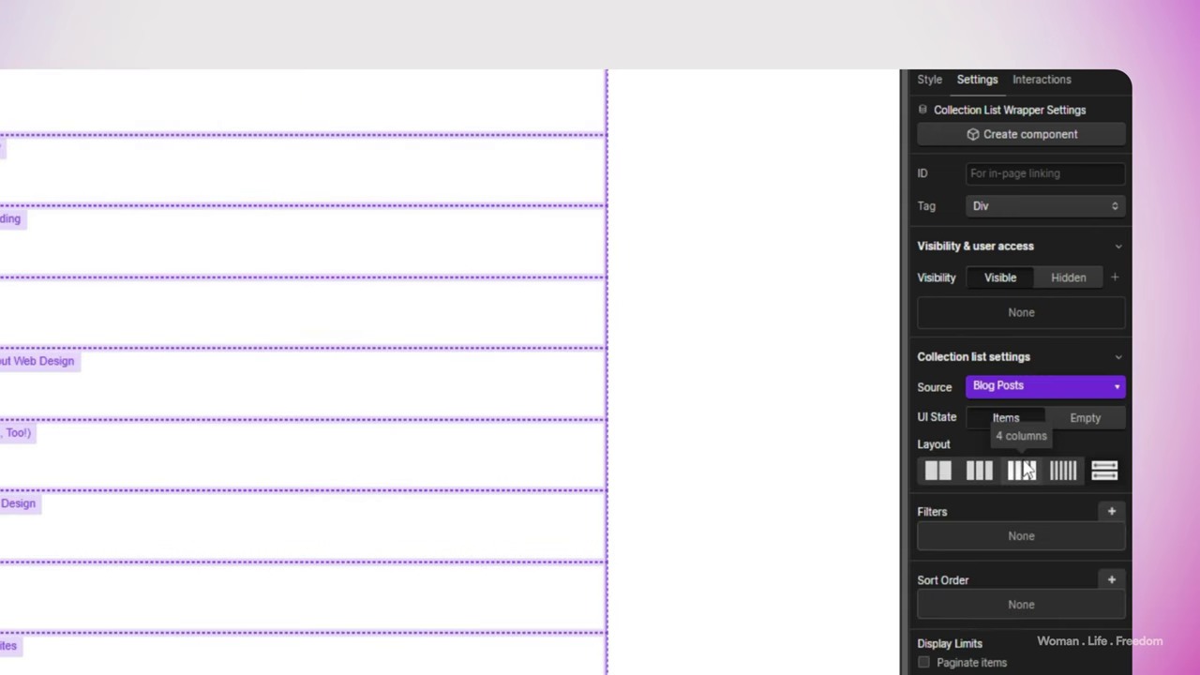
left_click(987, 476)
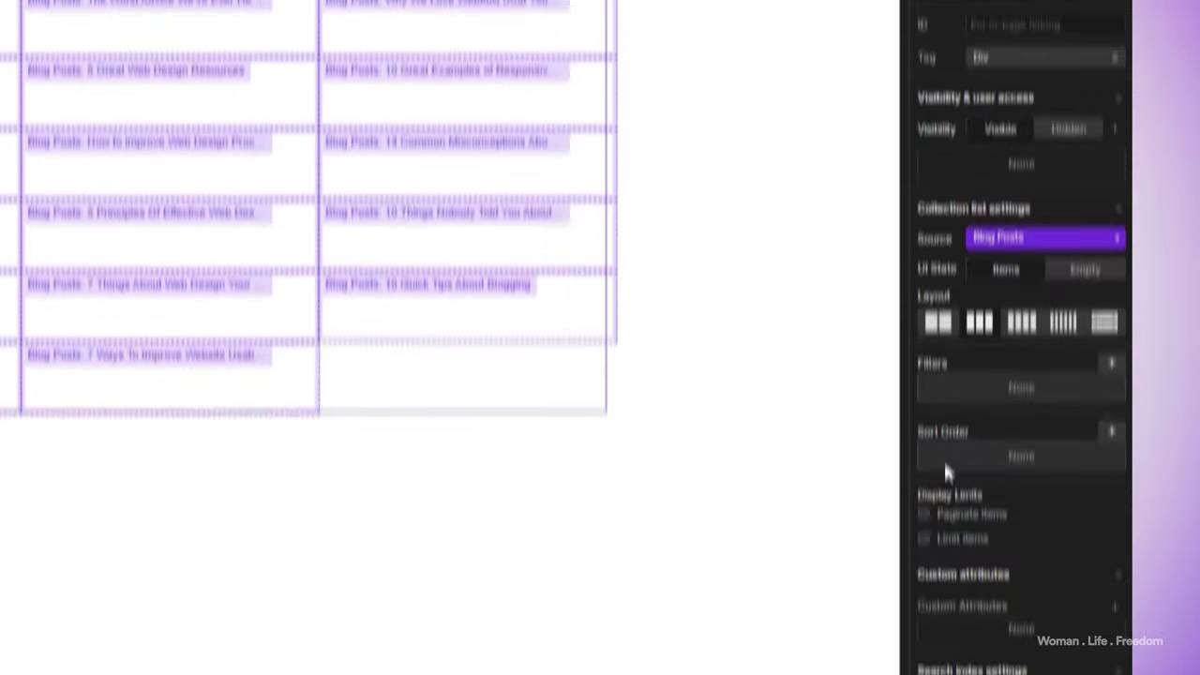
Enable Paginate items at 10 per page, then edit the wrapper's Width style
left_click(925, 661)
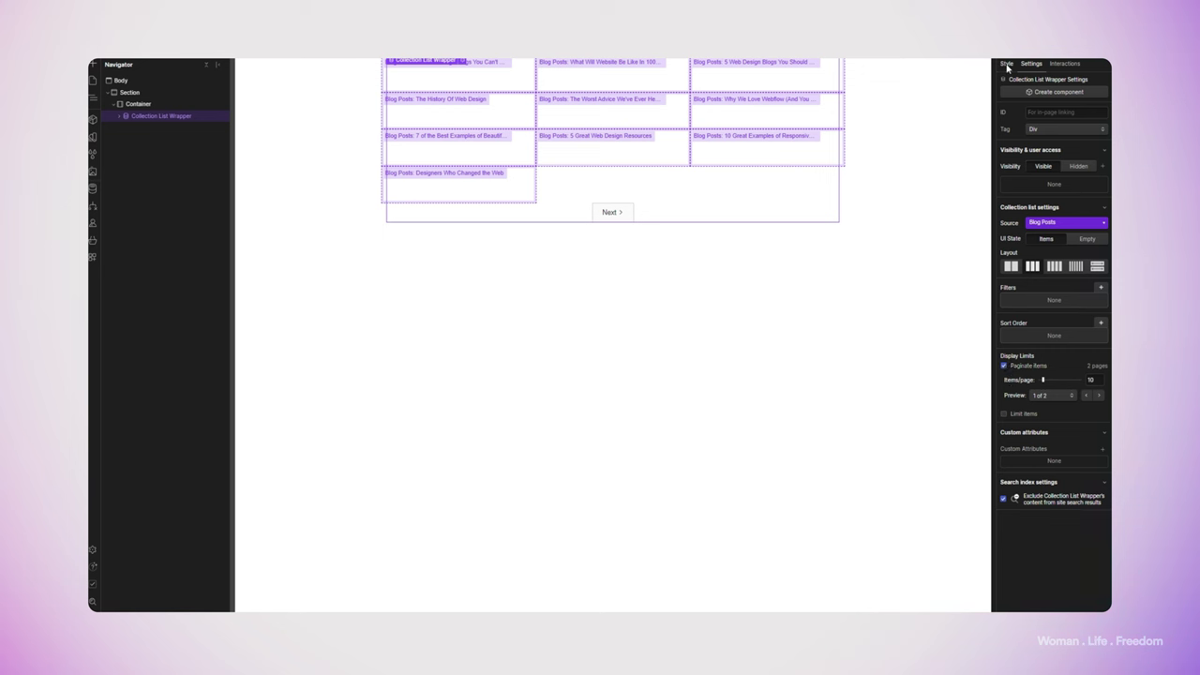
left_click(1007, 64)
left_click(1035, 285)
Set the Collection List width to 100% and select its Collection Item
type("100")
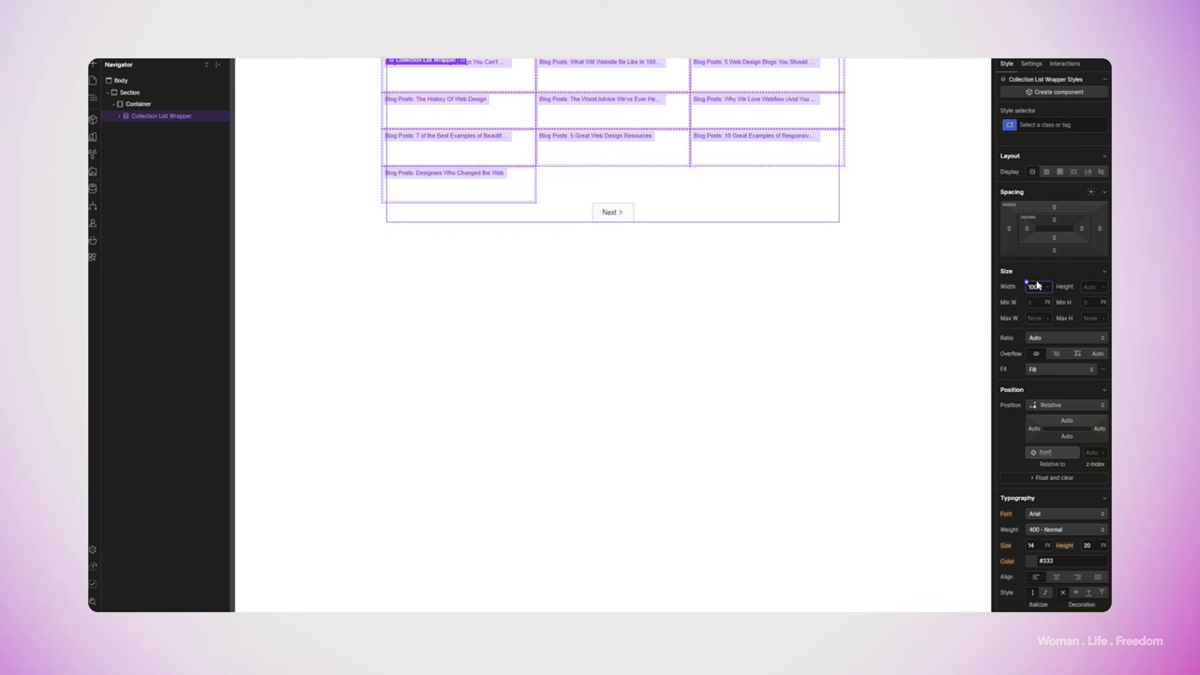
left_click(138, 129)
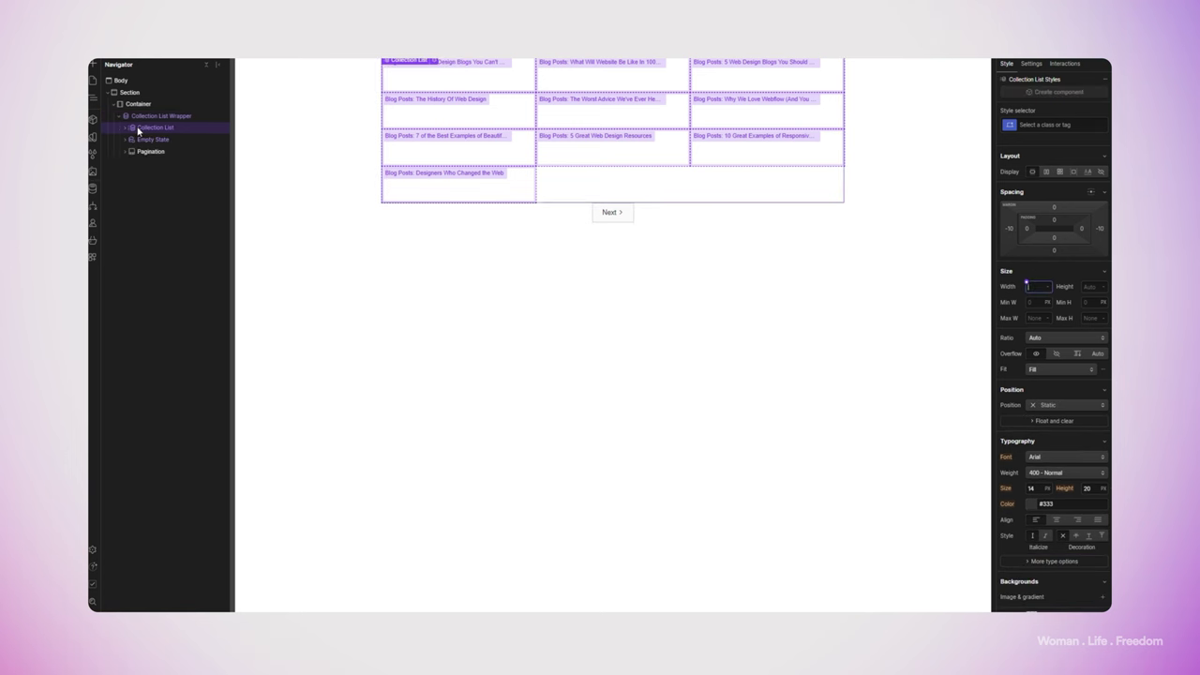
key("Return")
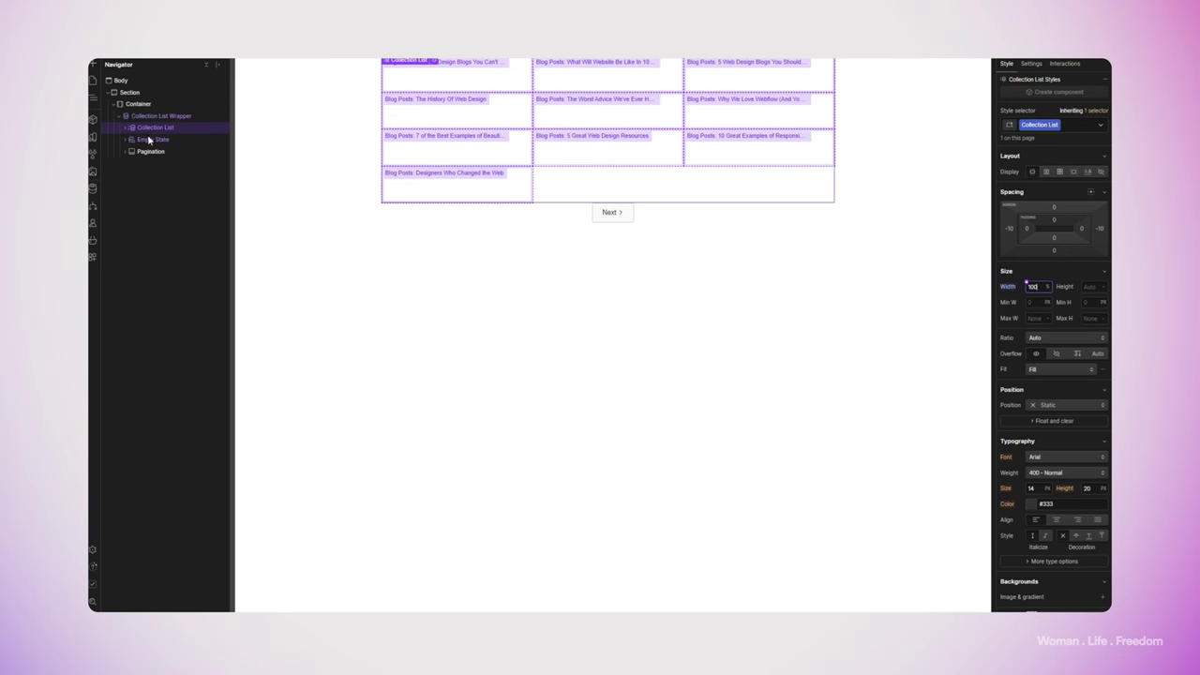
left_click(126, 128)
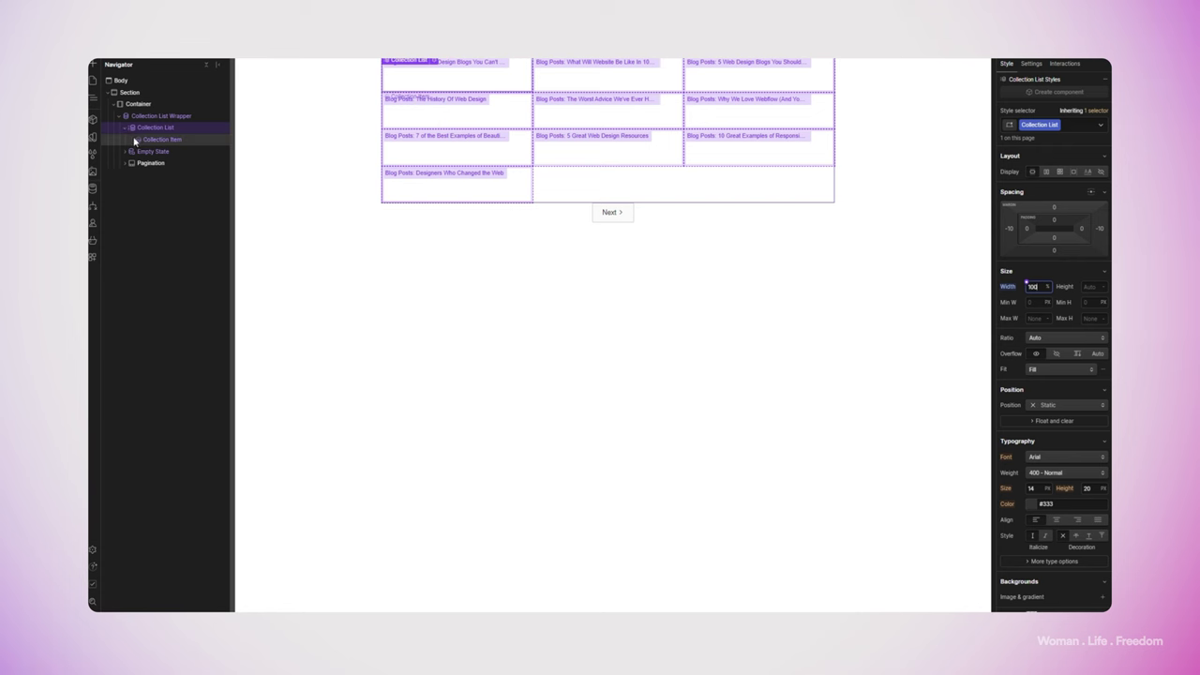
left_click(145, 141)
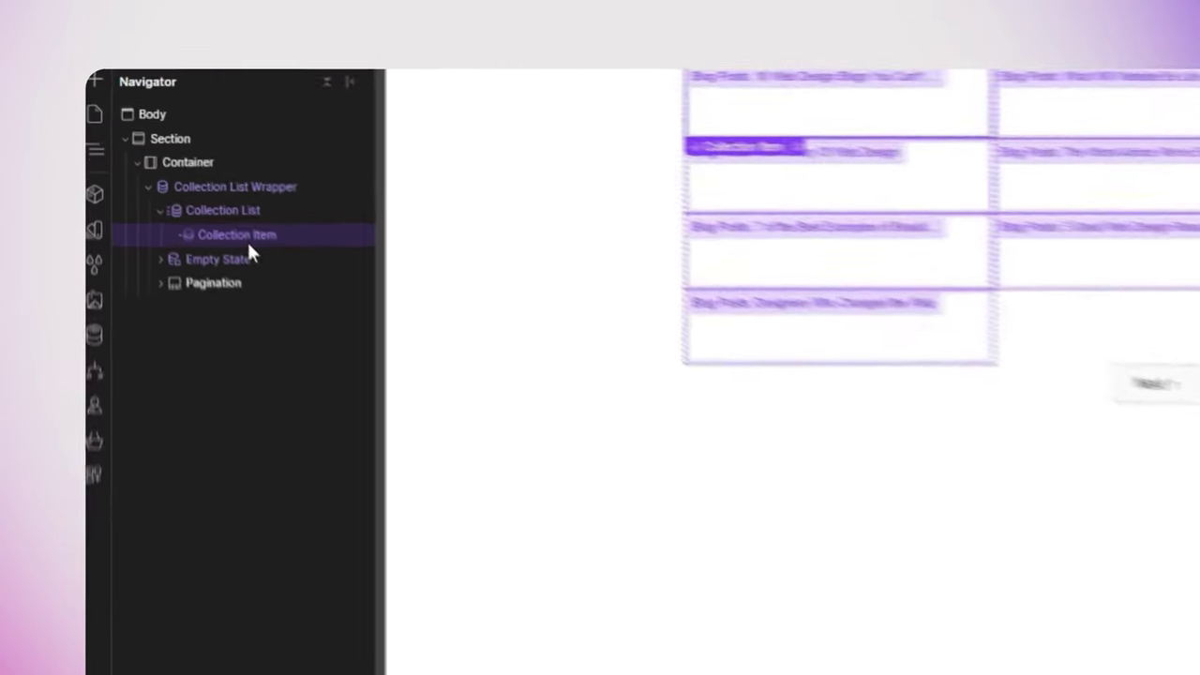
left_click(94, 82)
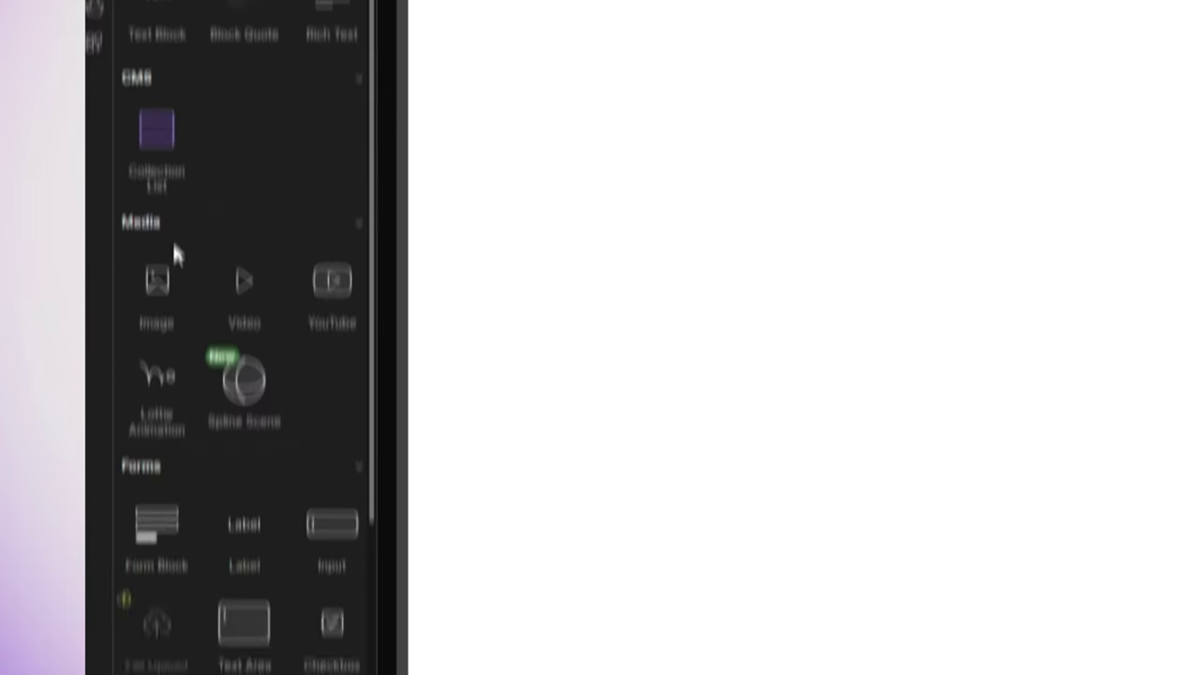
Add an Image to each collection item with Widescreen (16:9) ratio and 100% width
left_click(156, 318)
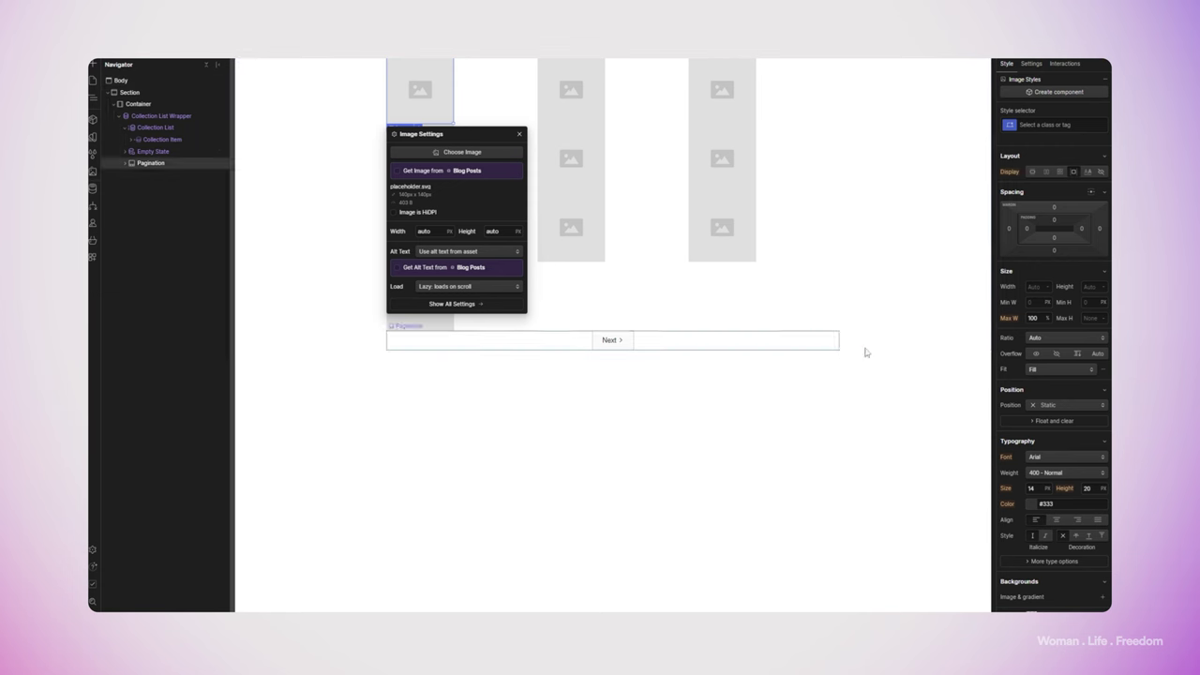
left_click(1053, 339)
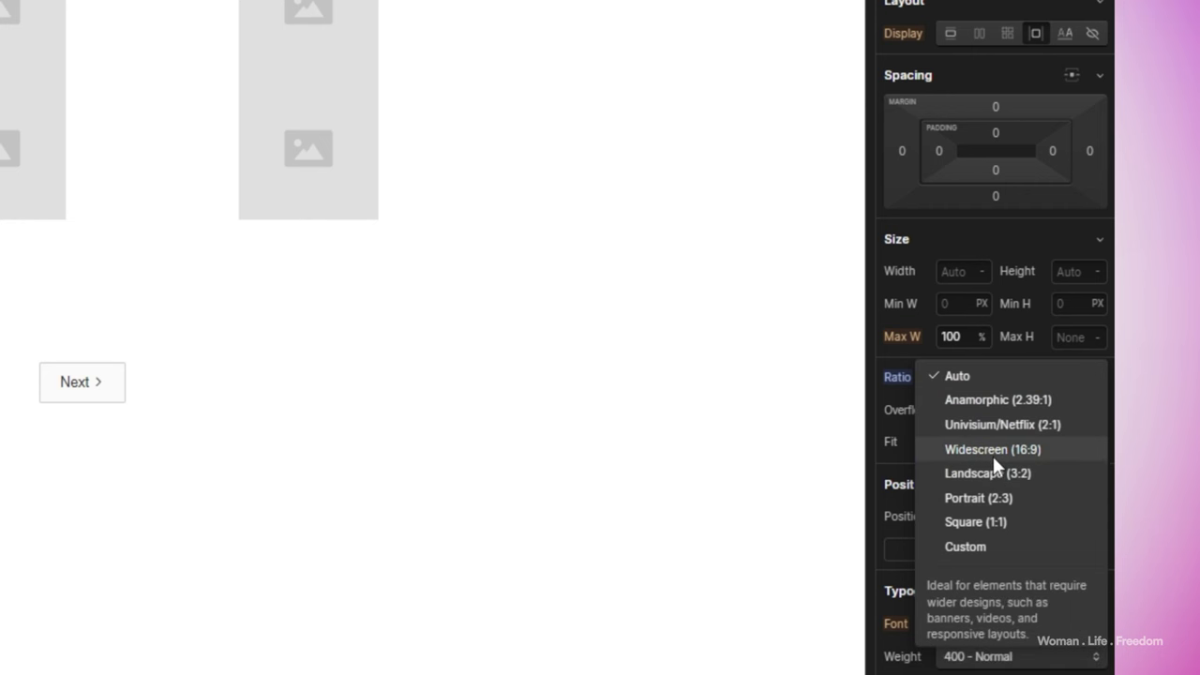
left_click(993, 456)
left_click(979, 274)
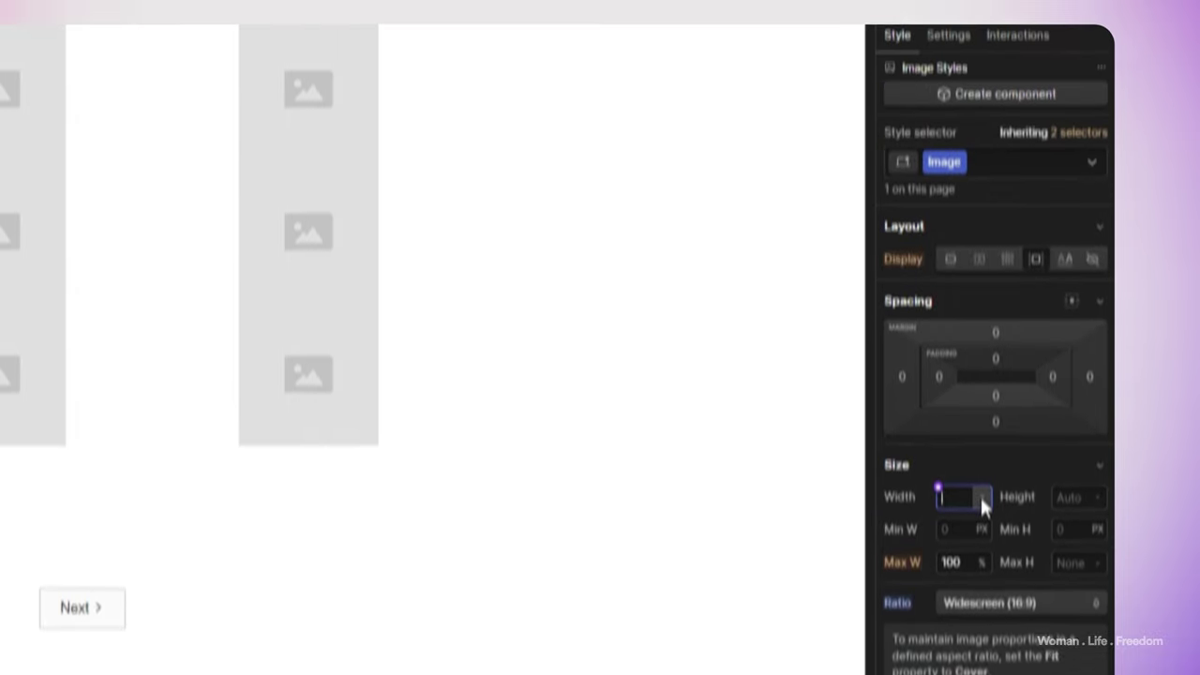
type("10")
key("Return")
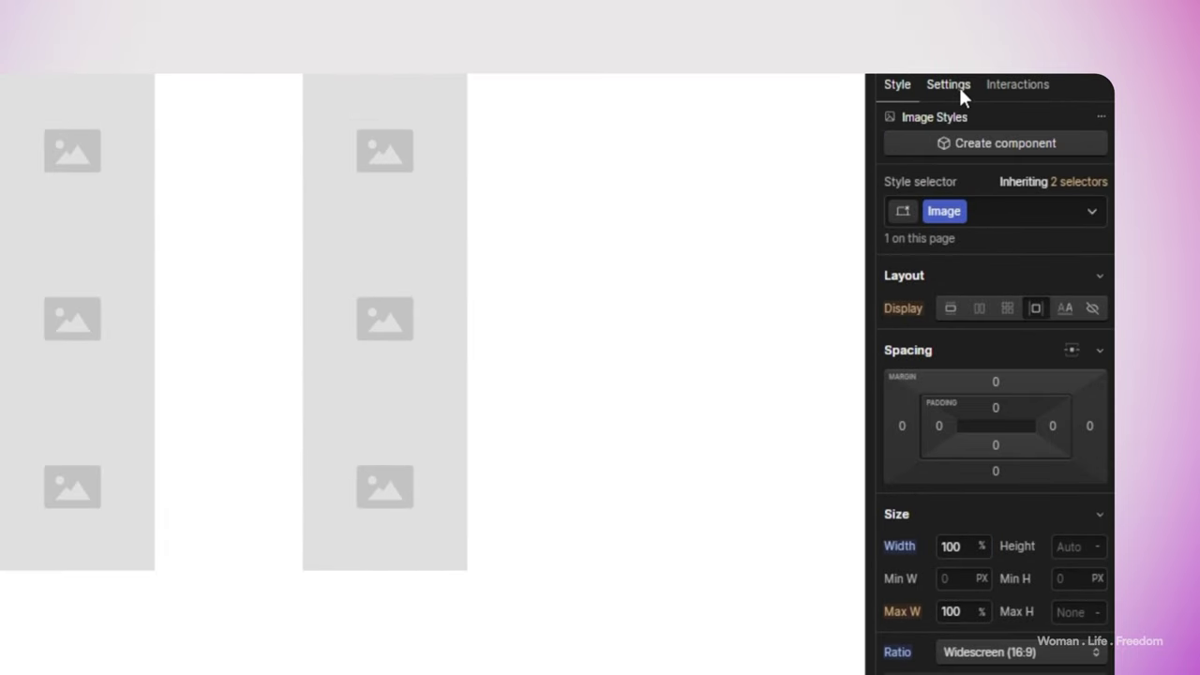
Bind the image to the Blog Posts Thumbnail image field
left_click(957, 86)
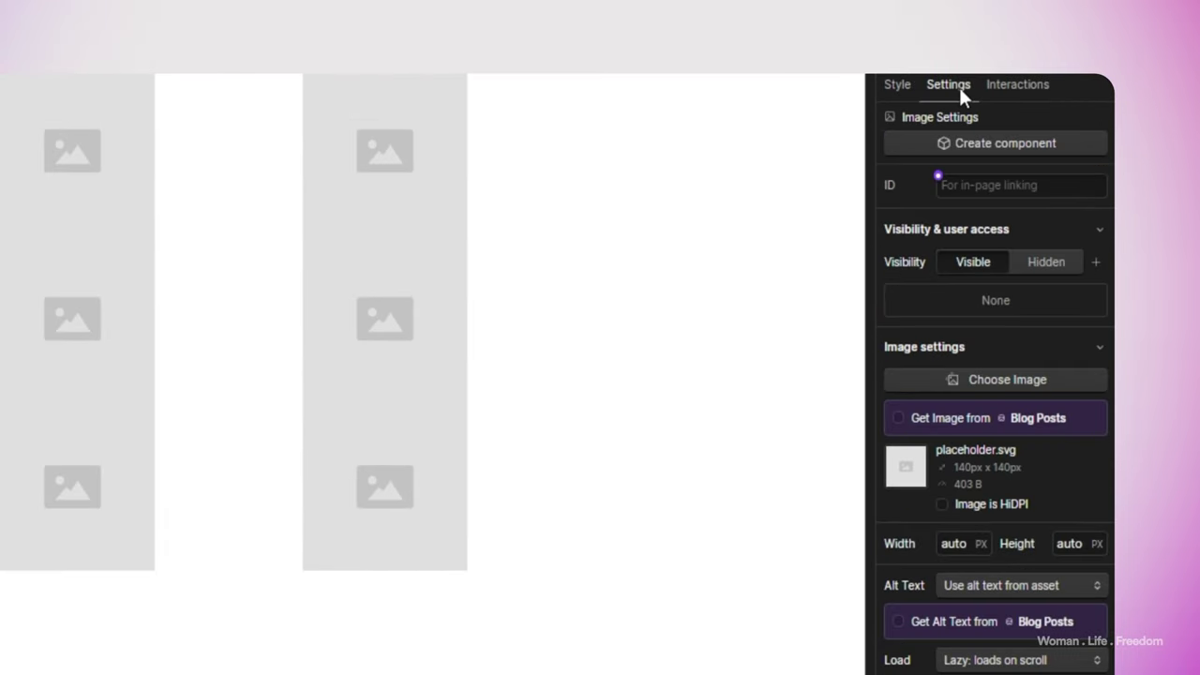
left_click(898, 418)
left_click(922, 442)
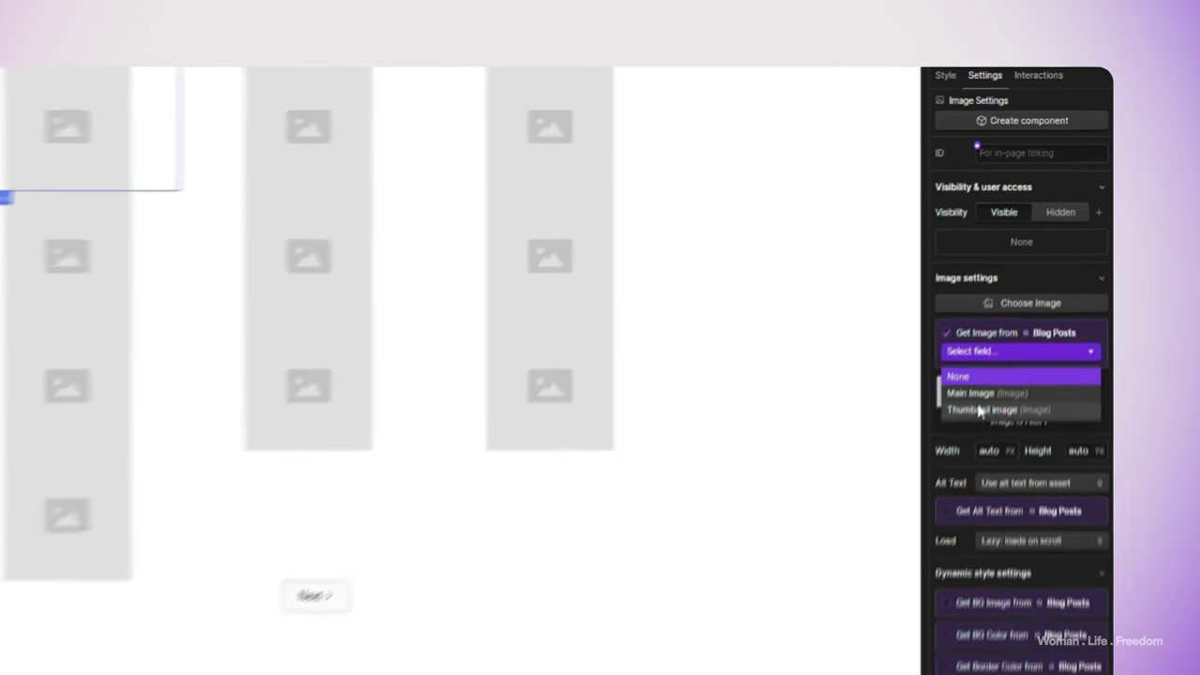
left_click(979, 410)
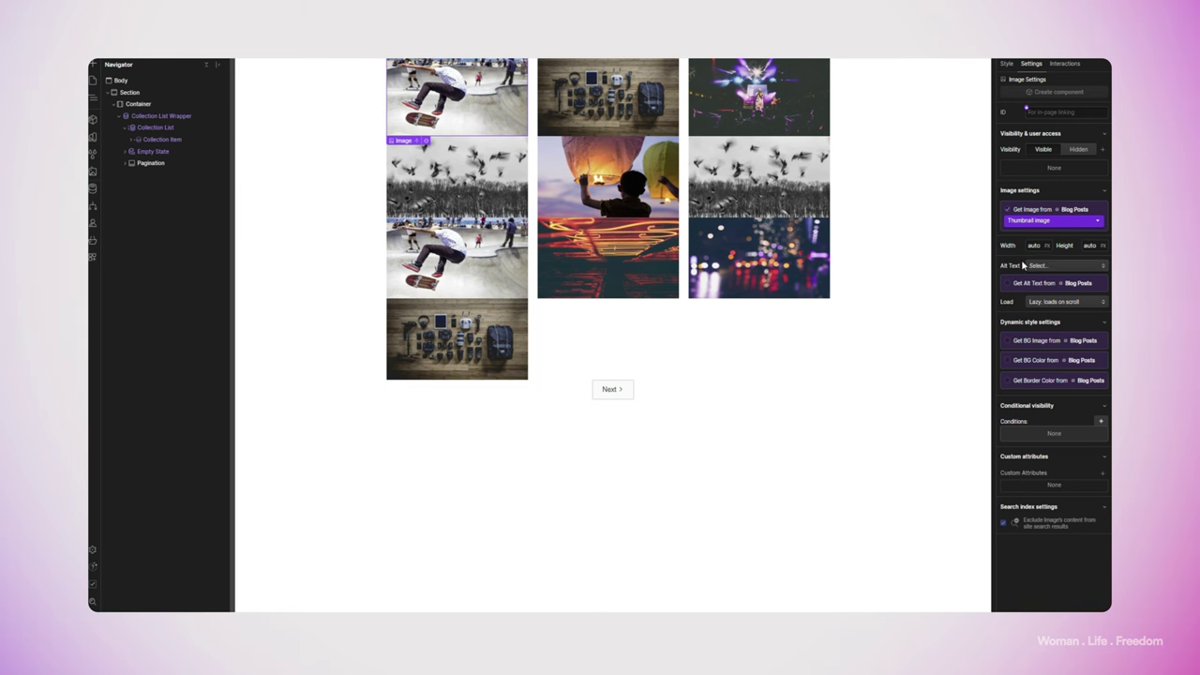
Set the card images' Fit to Cover
left_click(1008, 64)
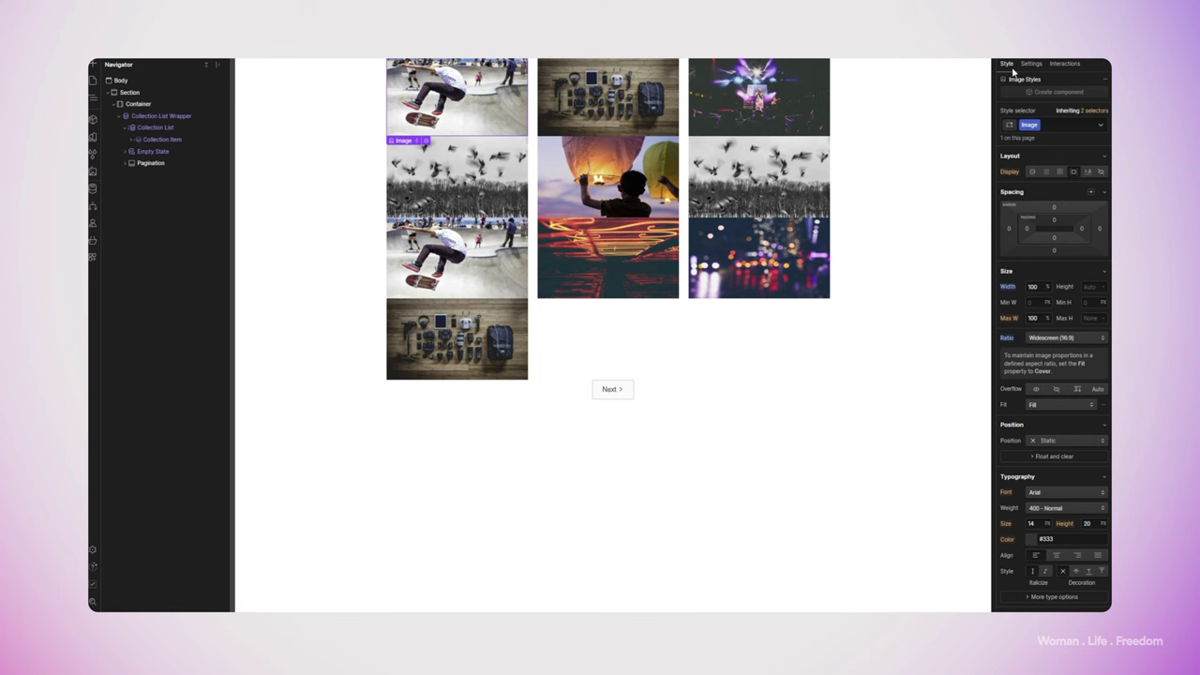
left_click(1059, 404)
left_click(1059, 438)
left_click(131, 139)
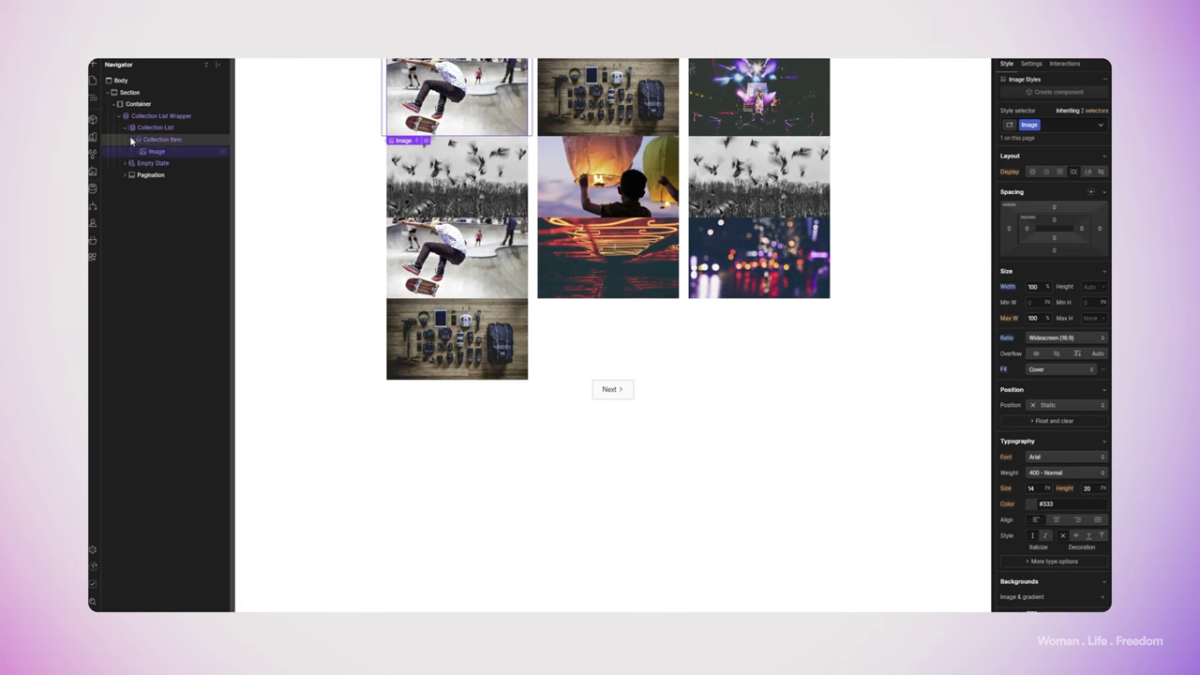
Add an H3 heading to each card, pulling its text from the Blog Posts Name
left_click(145, 140)
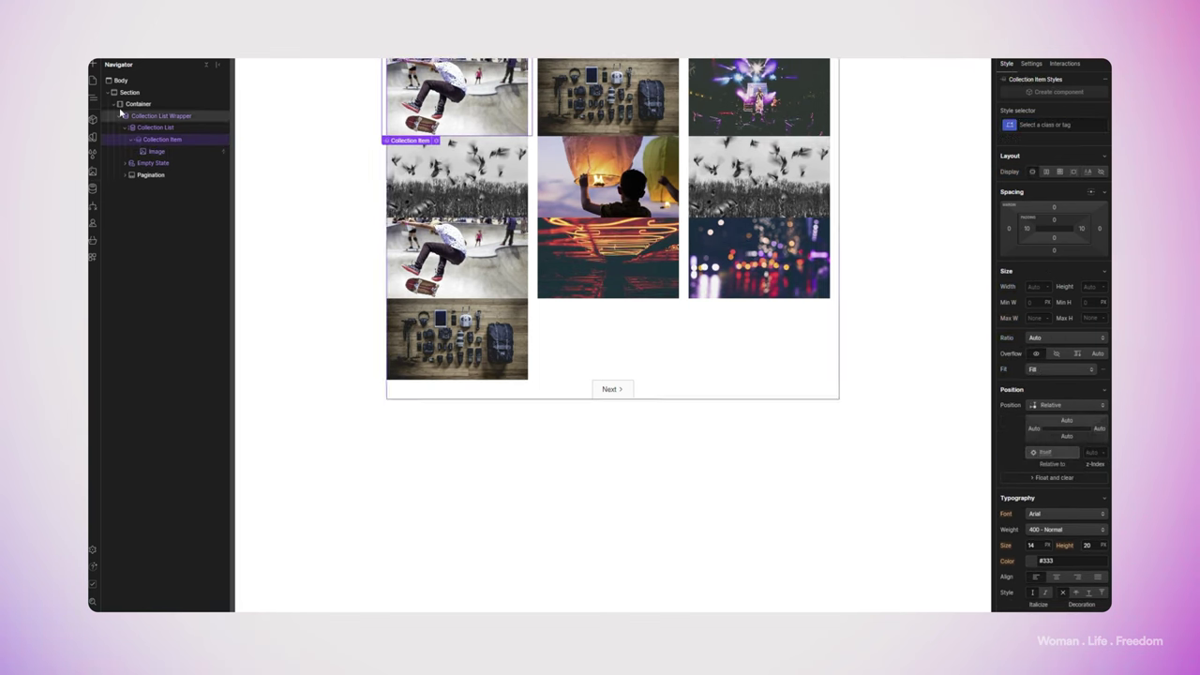
left_click(92, 64)
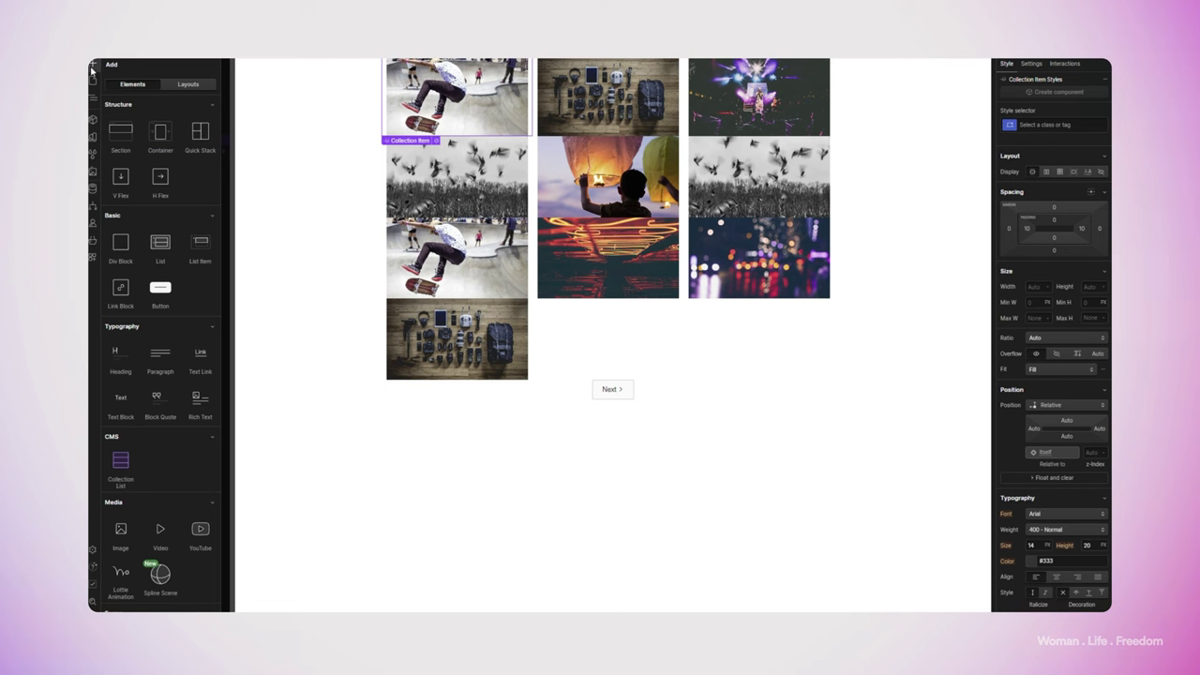
left_click(120, 358)
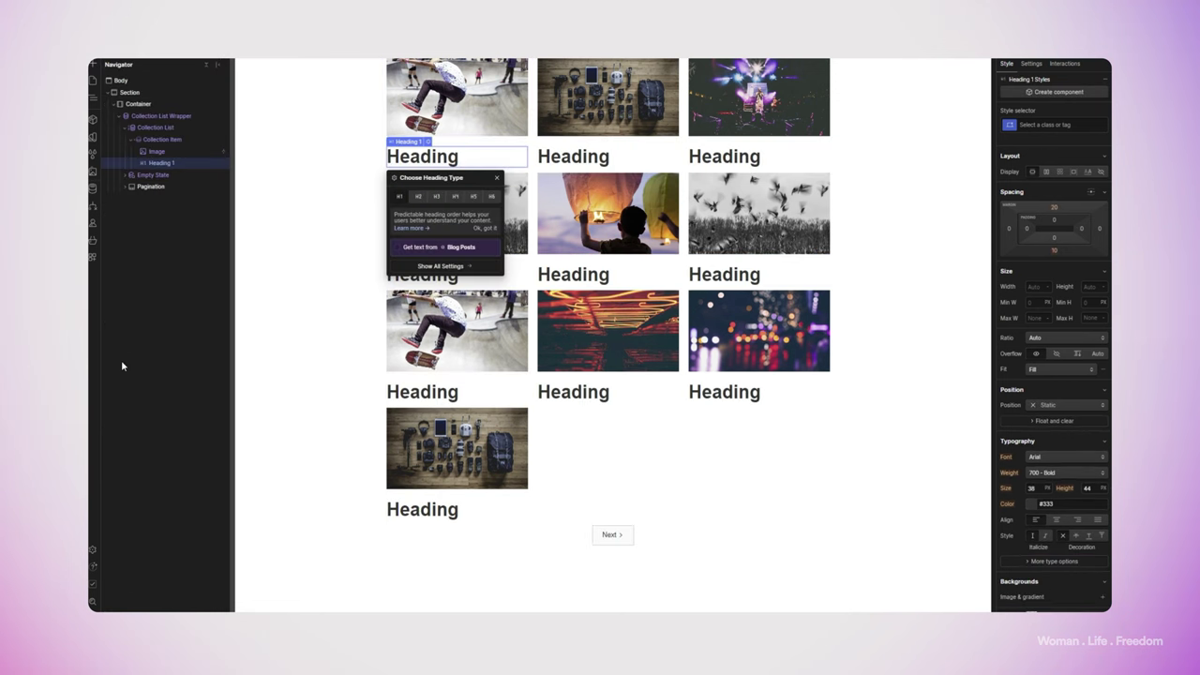
left_click(1031, 64)
left_click(1046, 206)
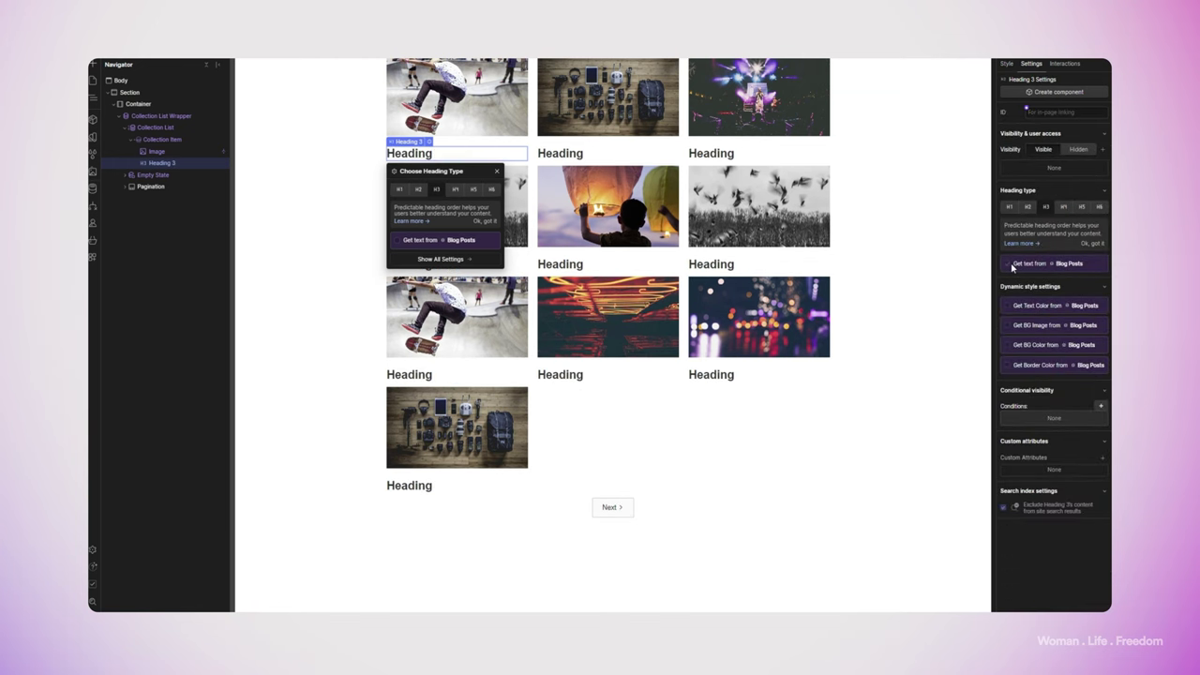
left_click(1020, 264)
left_click(1018, 275)
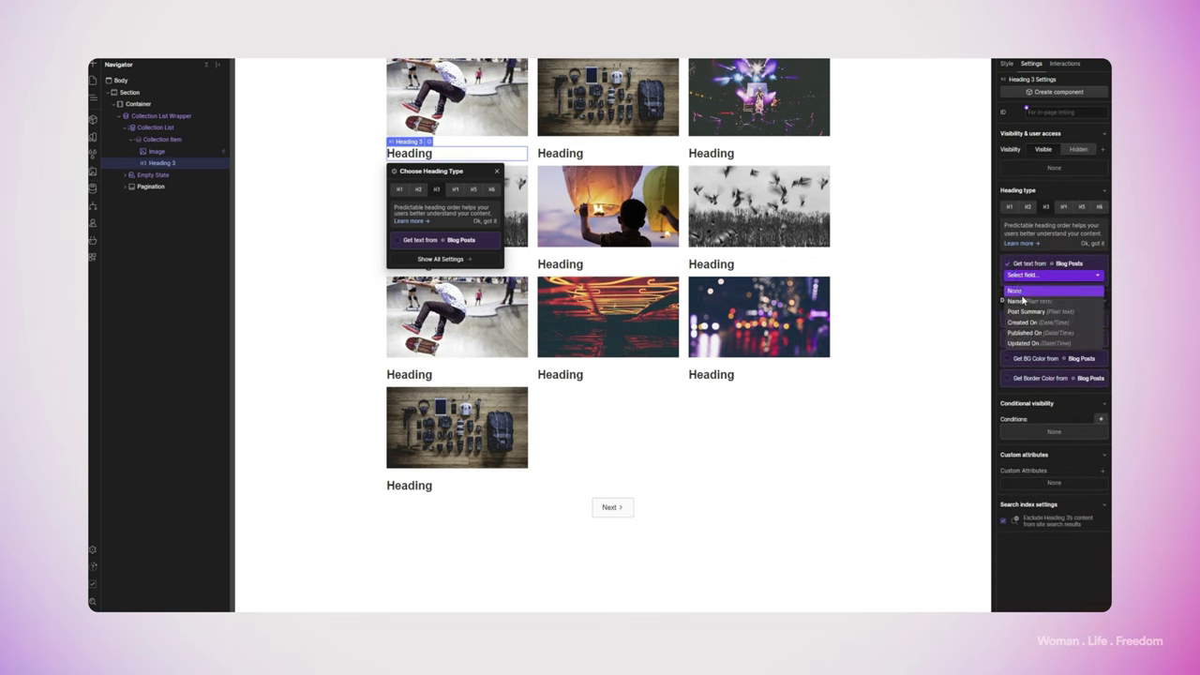
left_click(1024, 301)
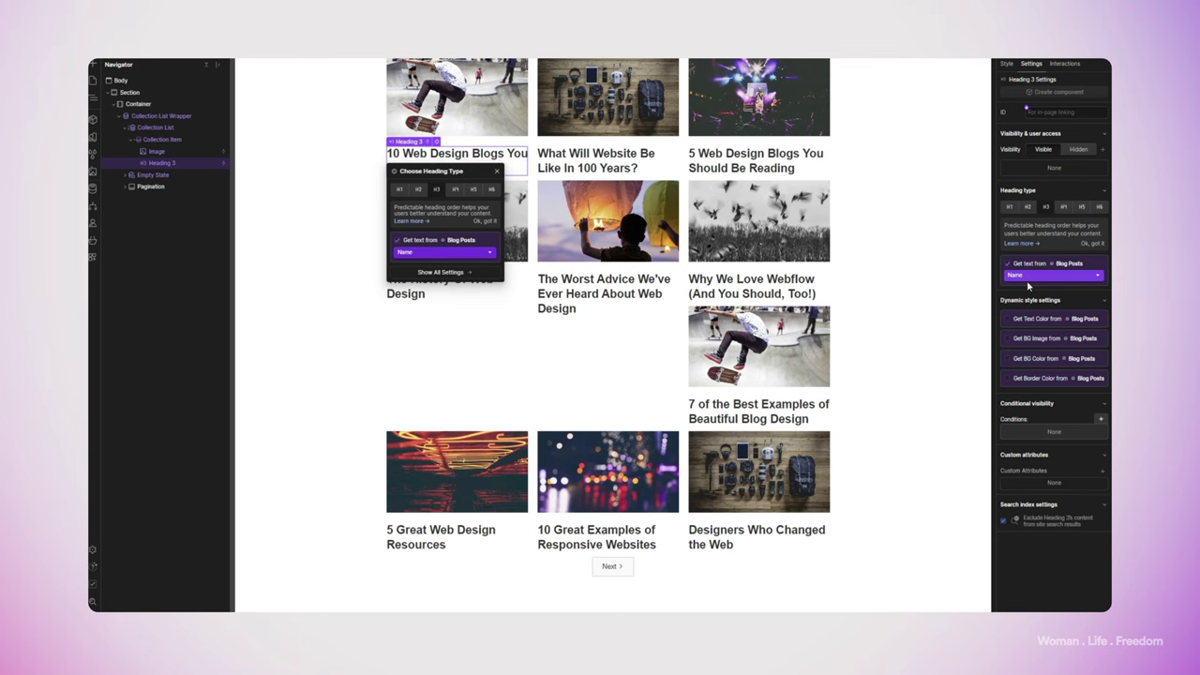
left_click(151, 140)
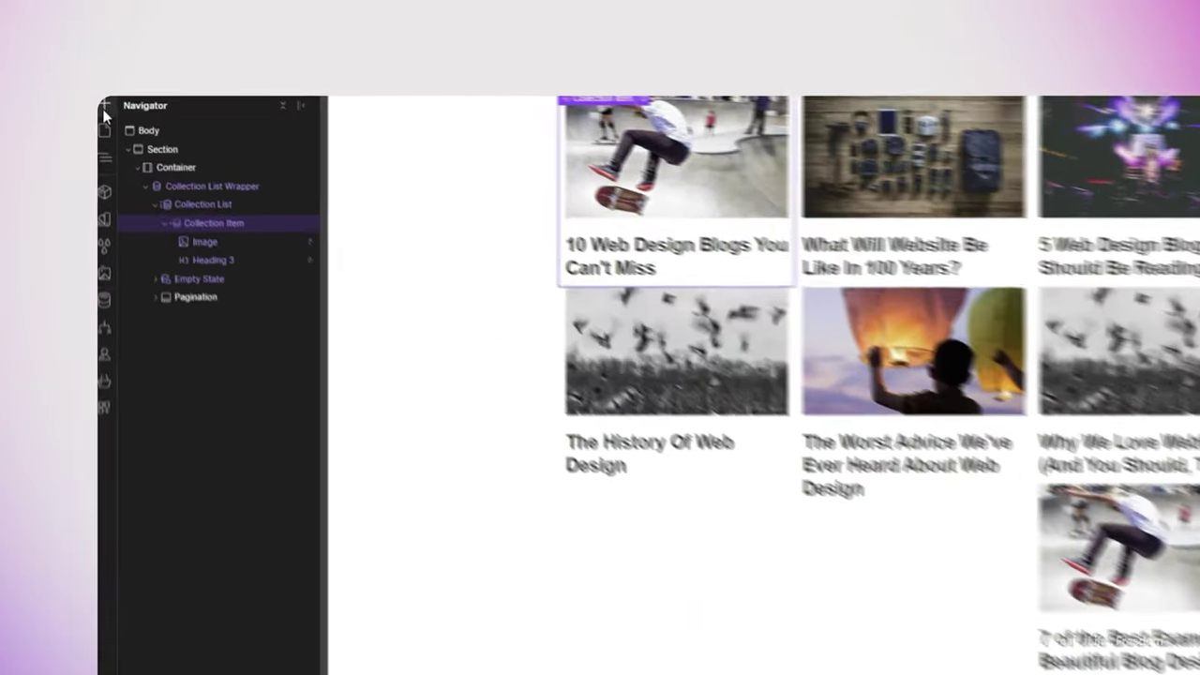
Add a Div Block at the top of each card and set its height to 350
left_click(91, 65)
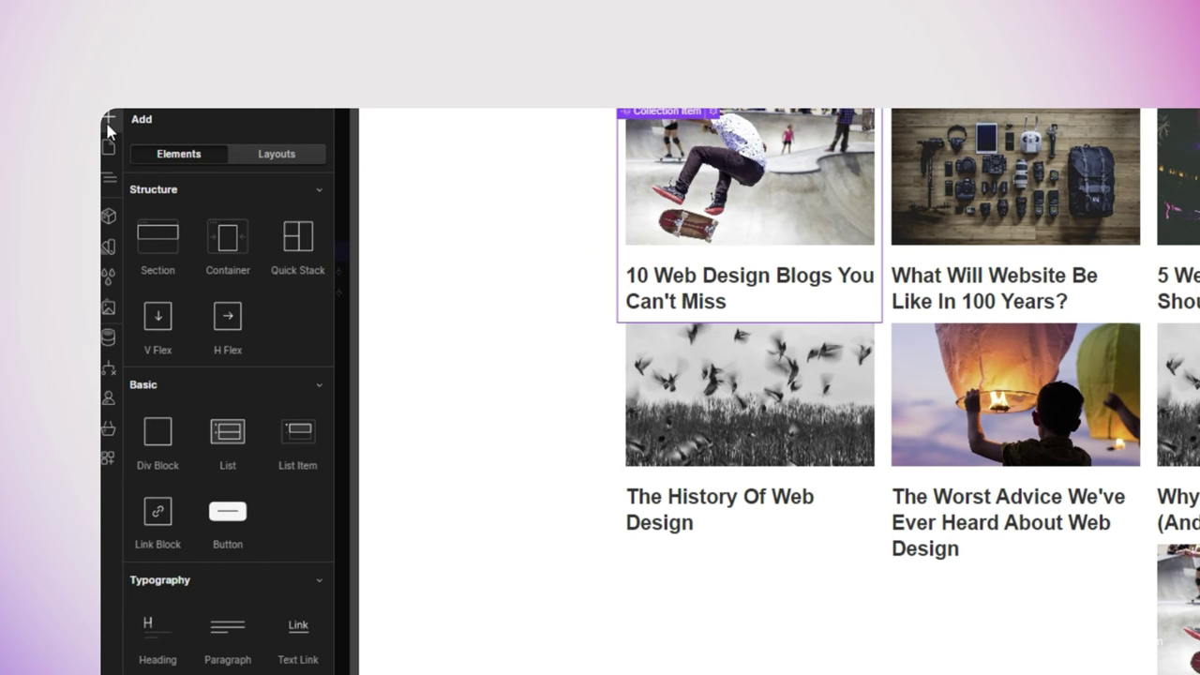
left_click(159, 433)
left_click_drag(164, 437, 225, 298)
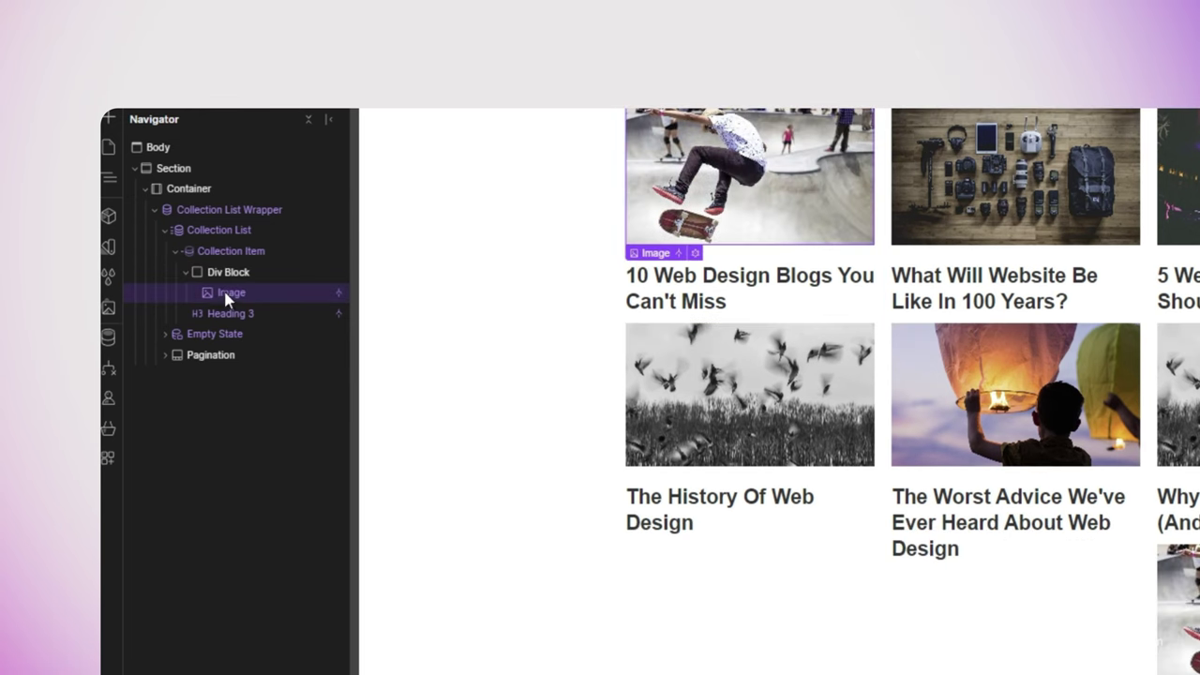
left_click(228, 272)
left_click(1101, 293)
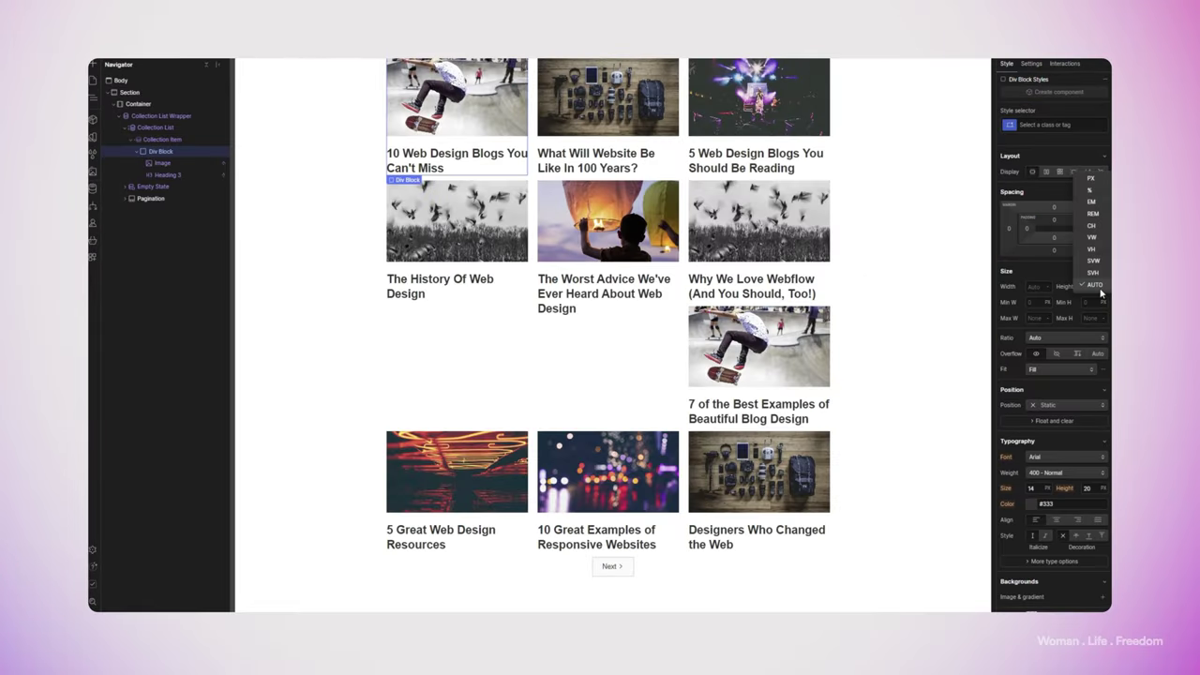
left_click(1095, 188)
type("350")
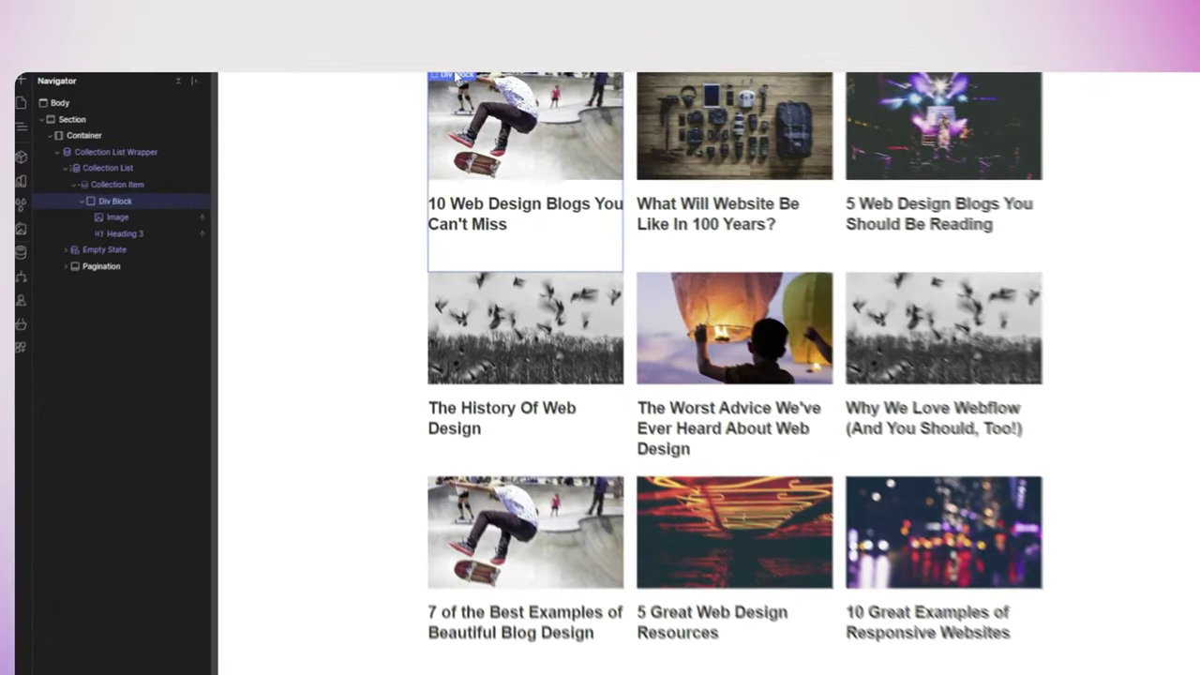
Convert the card's Div Block into a Link Block
right_click(408, 64)
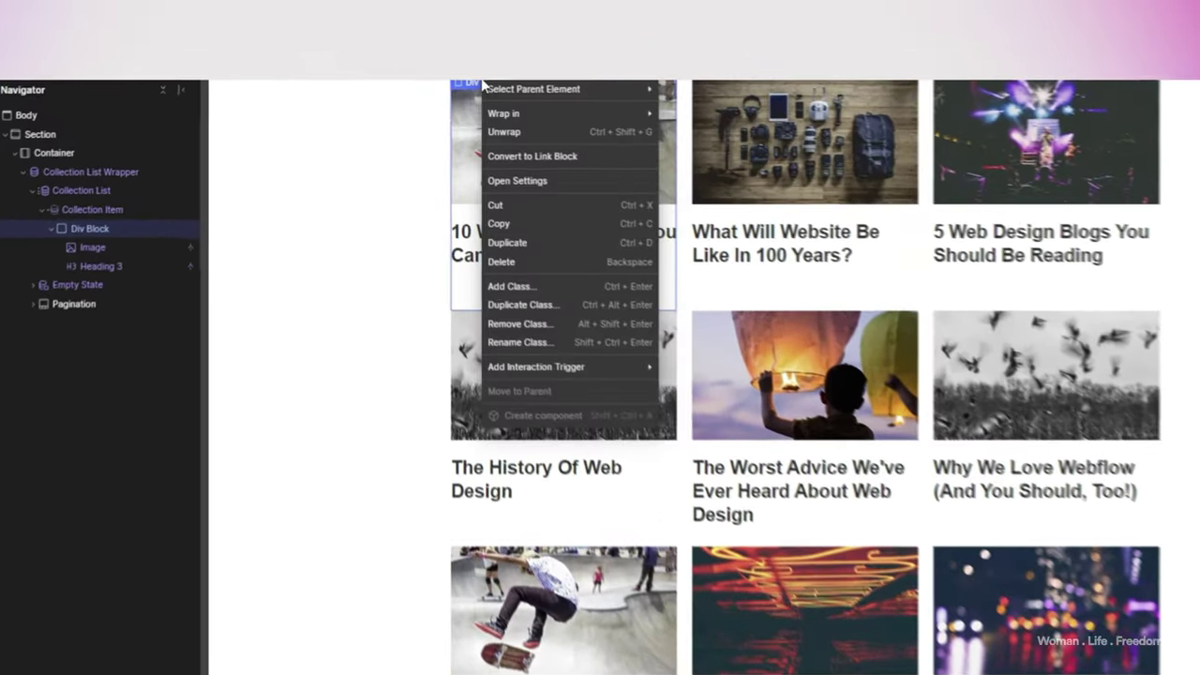
mouse_move(408, 66)
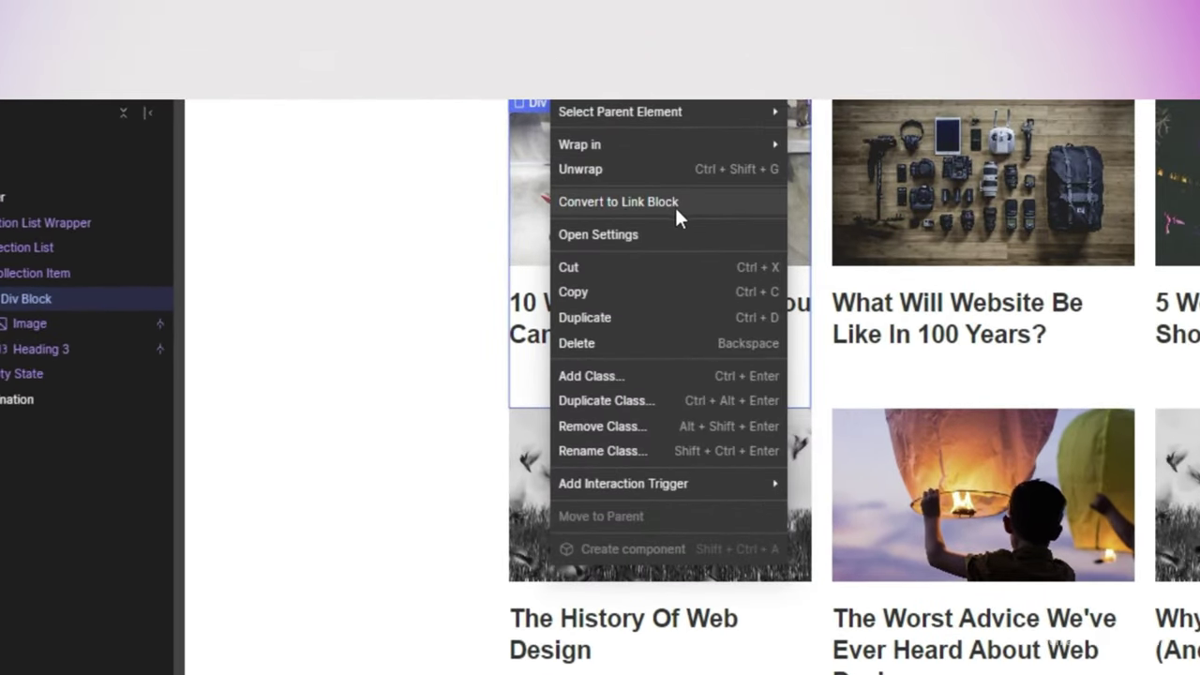
left_click(677, 203)
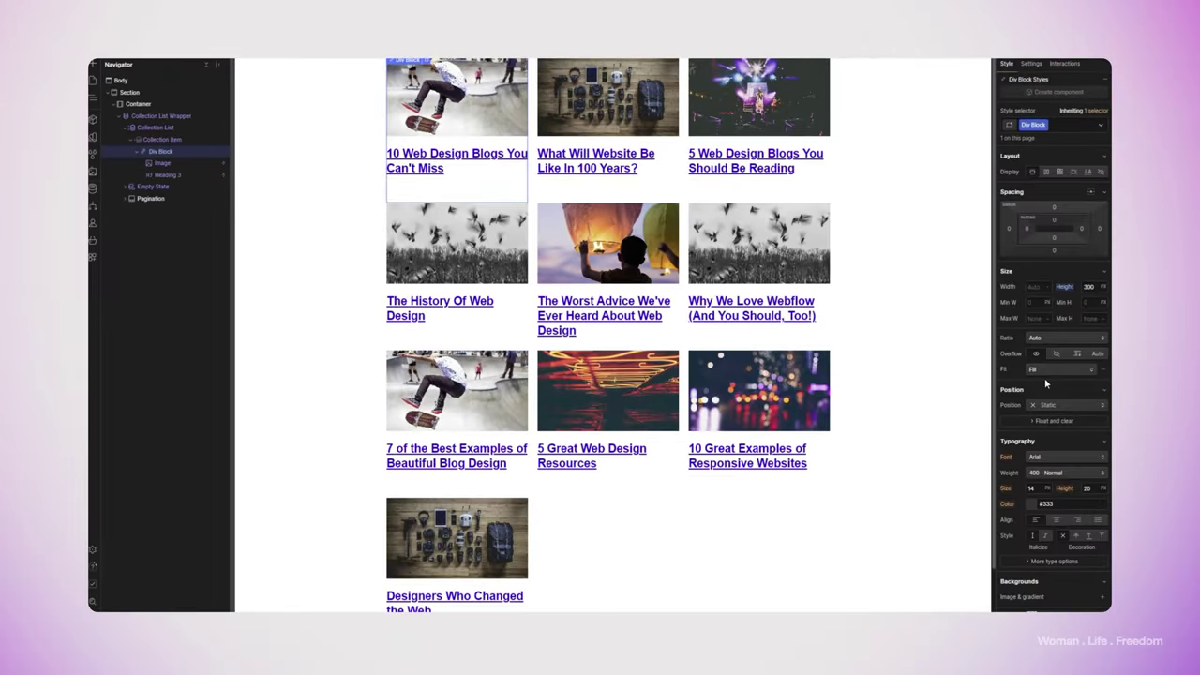
Set the card text Decoration to none and its Color to black
scroll(1045, 382, "down", 5)
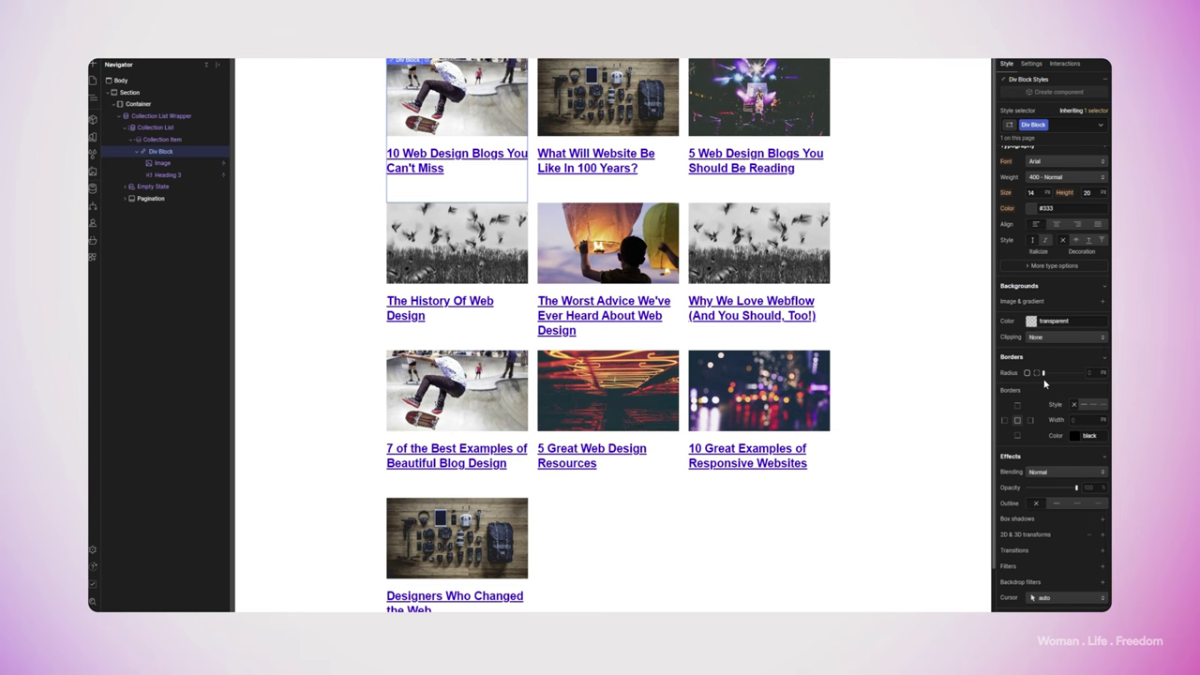
left_click(1065, 241)
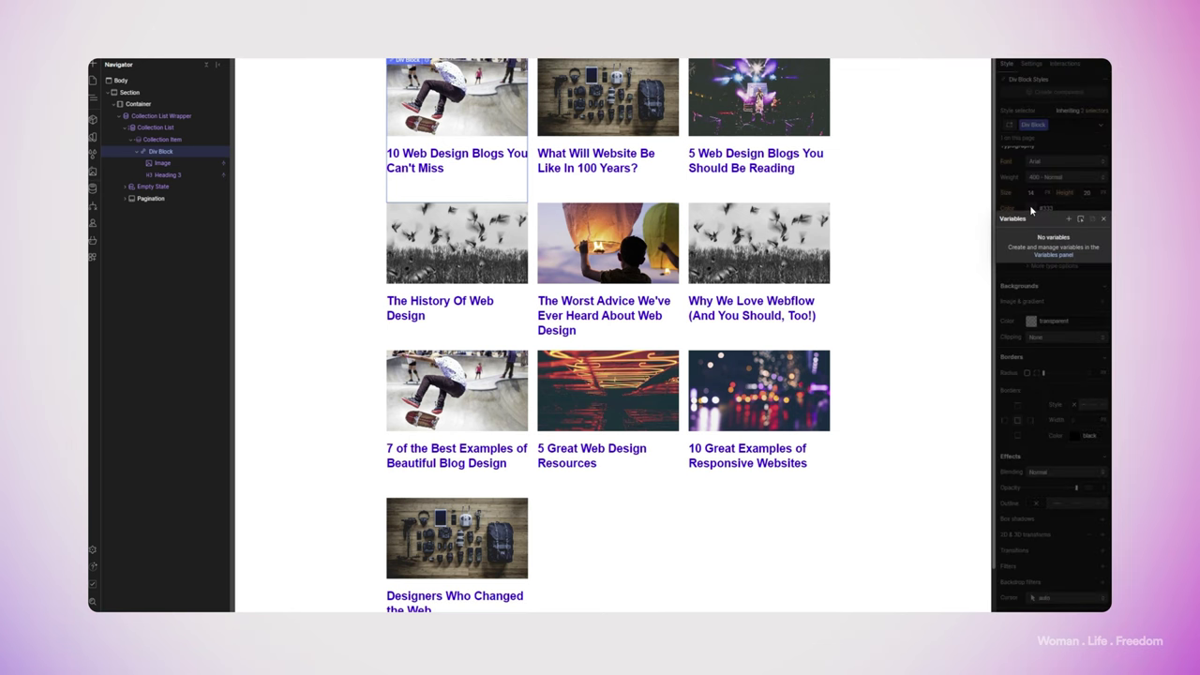
left_click(1032, 210)
left_click_drag(1036, 263, 978, 285)
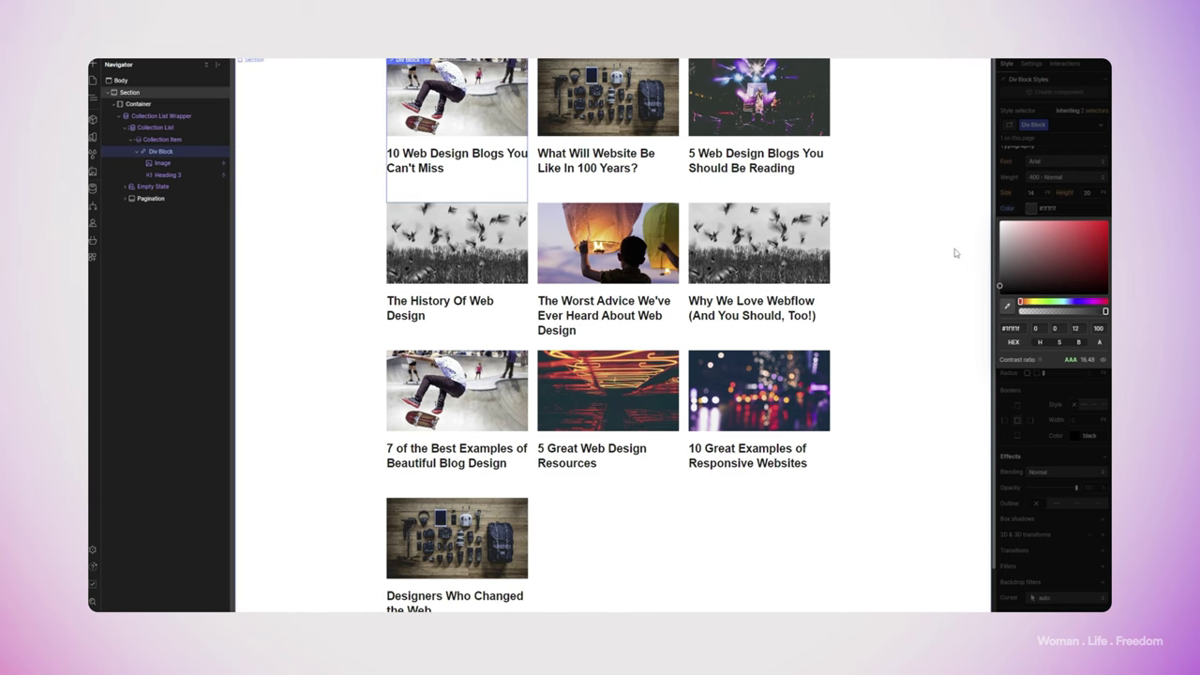
left_click(1039, 174)
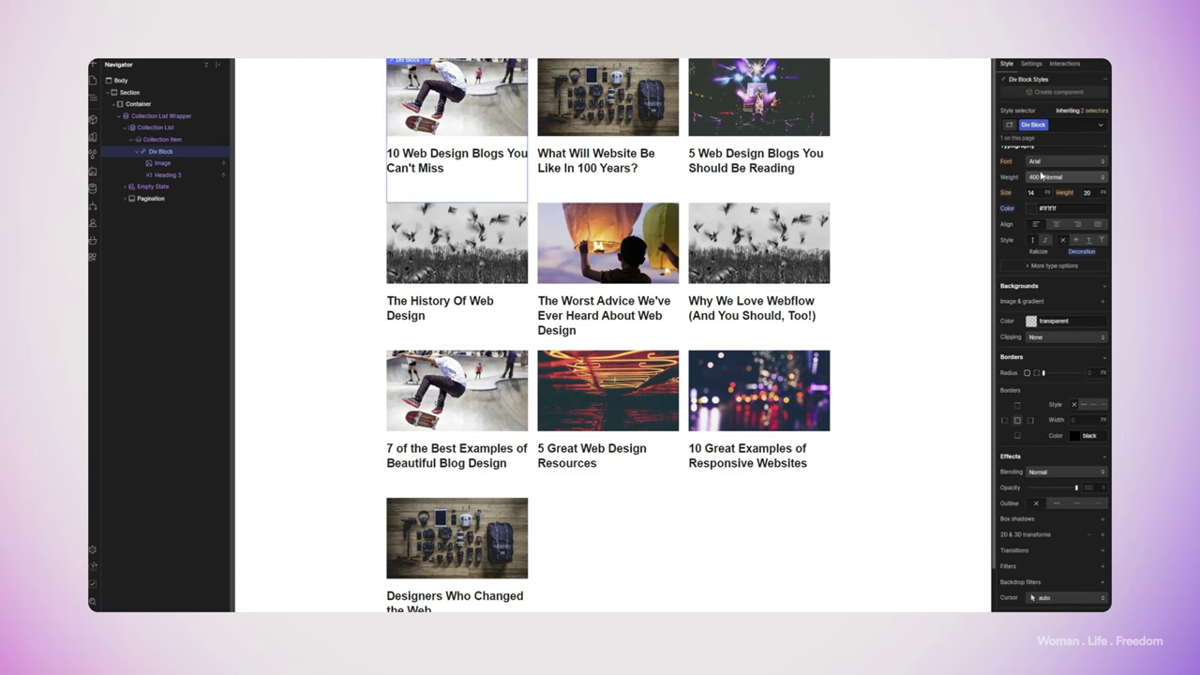
Link each card to the Current Blog Post collection page
left_click(1032, 64)
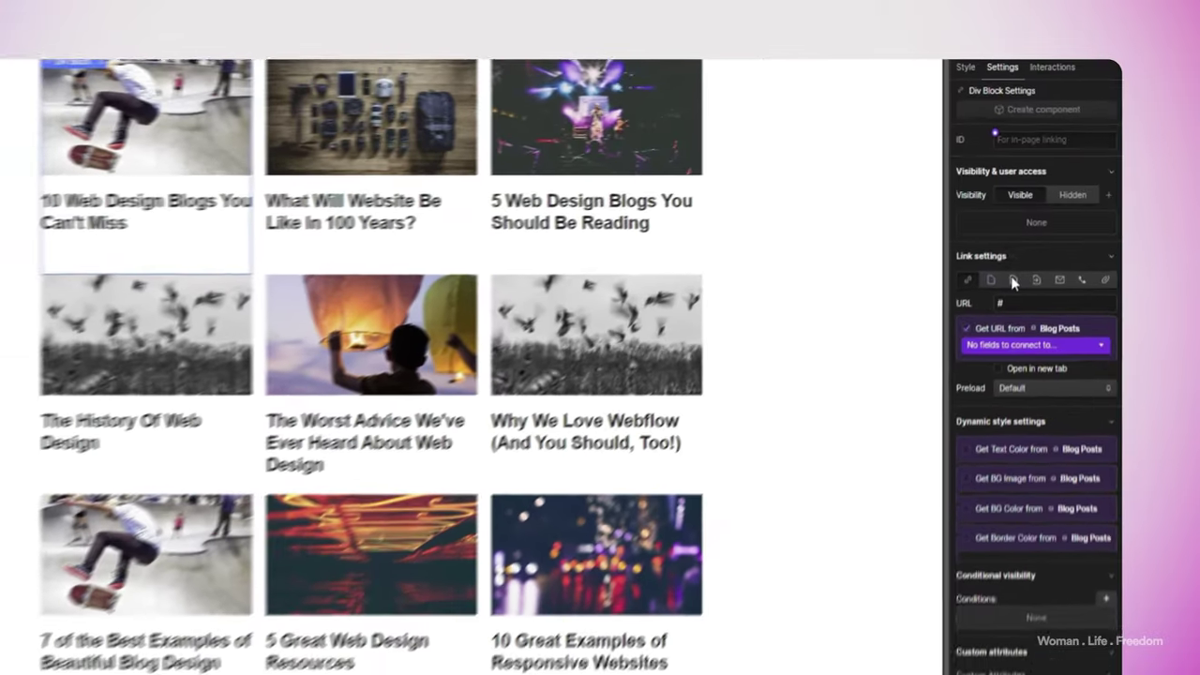
left_click(1028, 235)
left_click(962, 401)
left_click(954, 371)
left_click(955, 370)
left_click(977, 403)
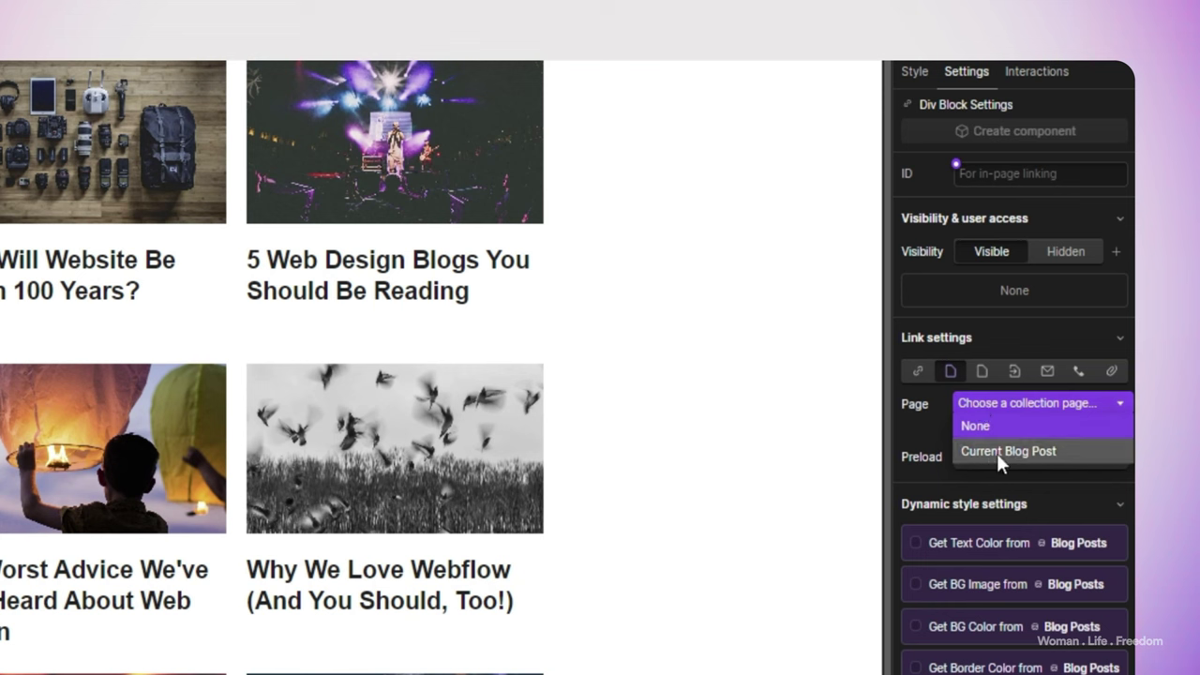
left_click(1026, 453)
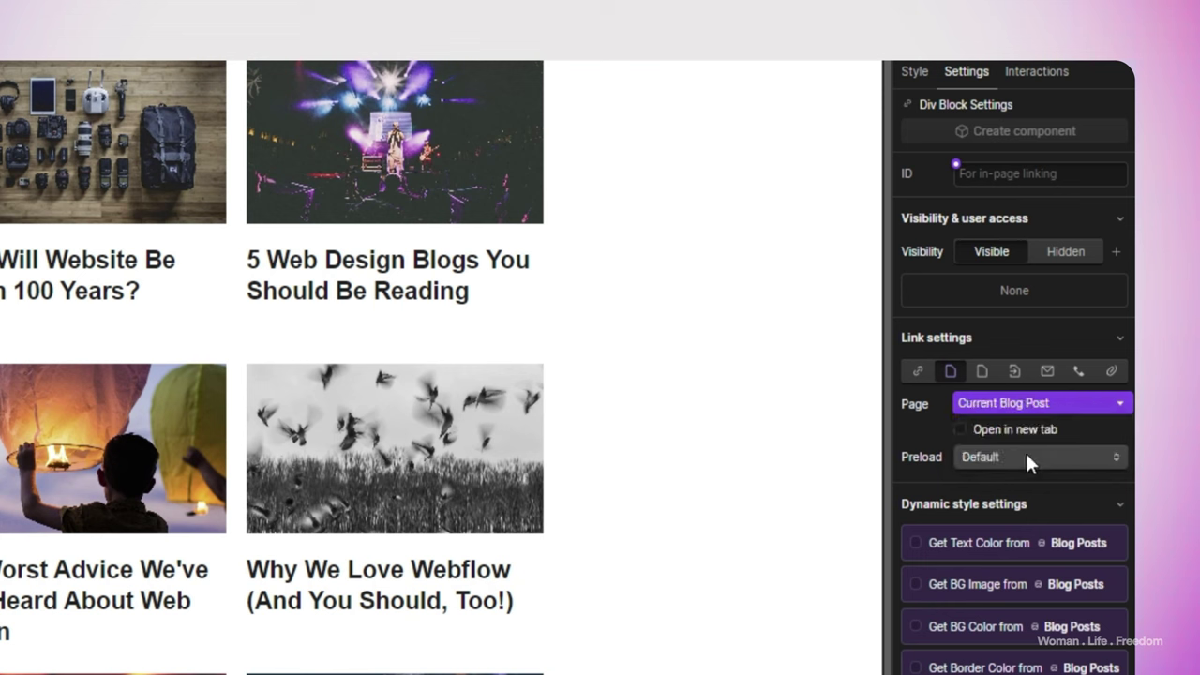
left_click(831, 418)
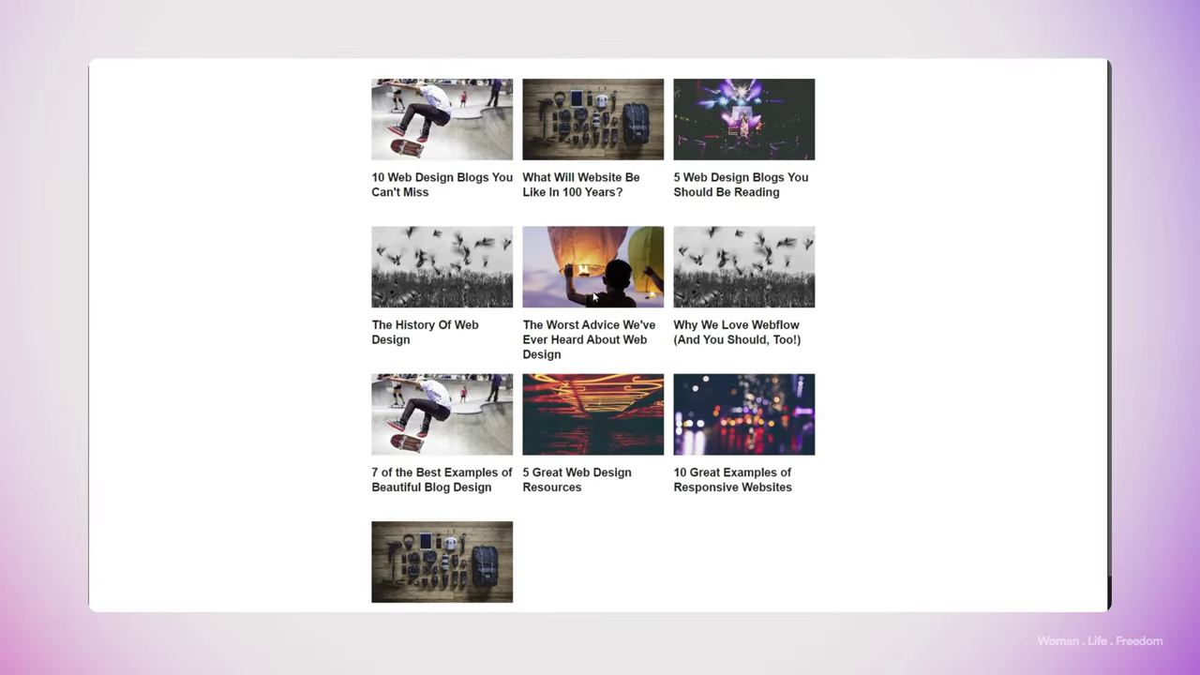
Follow the 'The Worst Advice We've Ever Heard About Web Design' card to its post page and scroll through it
left_click(593, 296)
scroll(594, 300, "down", 3)
scroll(594, 298, "down", 2)
scroll(590, 298, "up", 5)
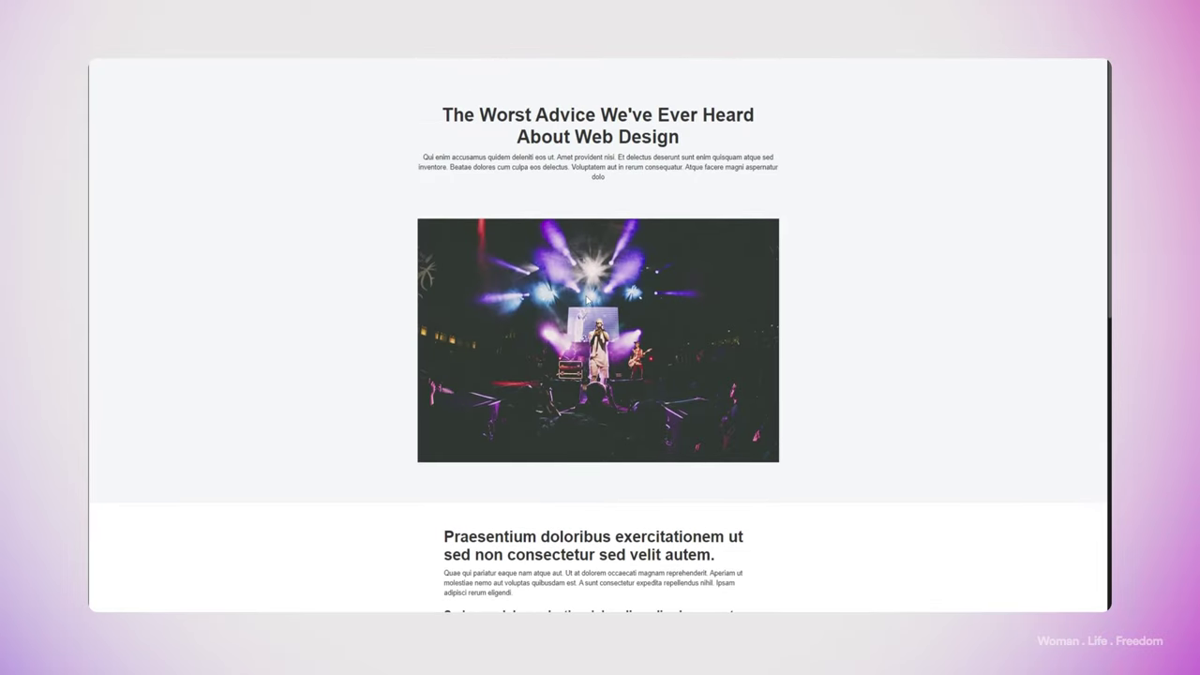